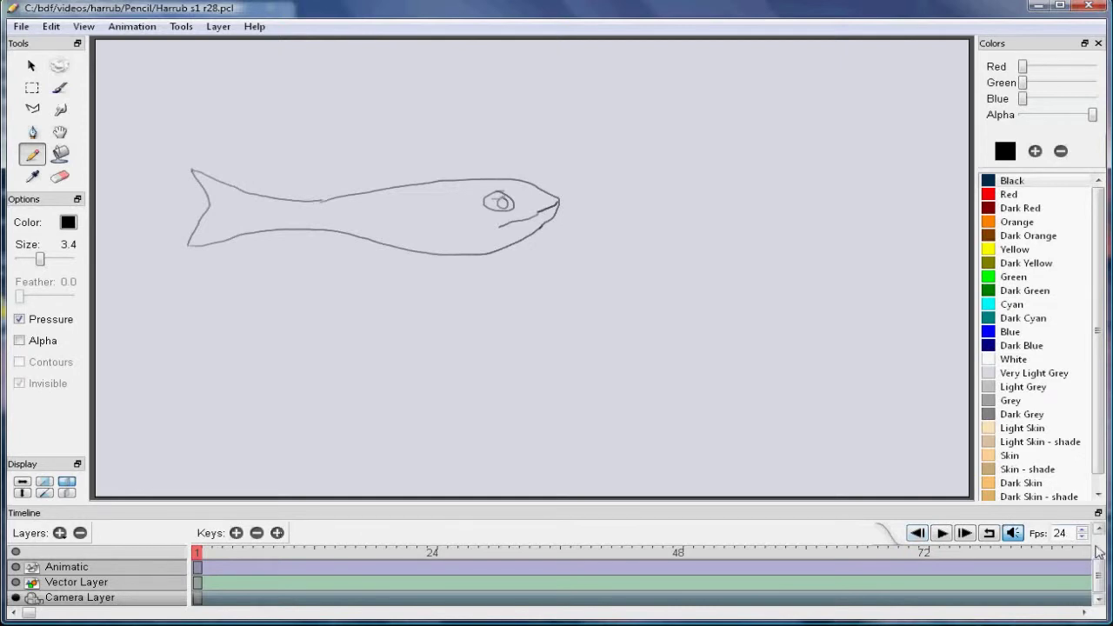
- Select the grey background layer in the timeline and activate the Hand tool to inspect the drawing
{"action": "left_click", "coordinate": [1097, 551]}
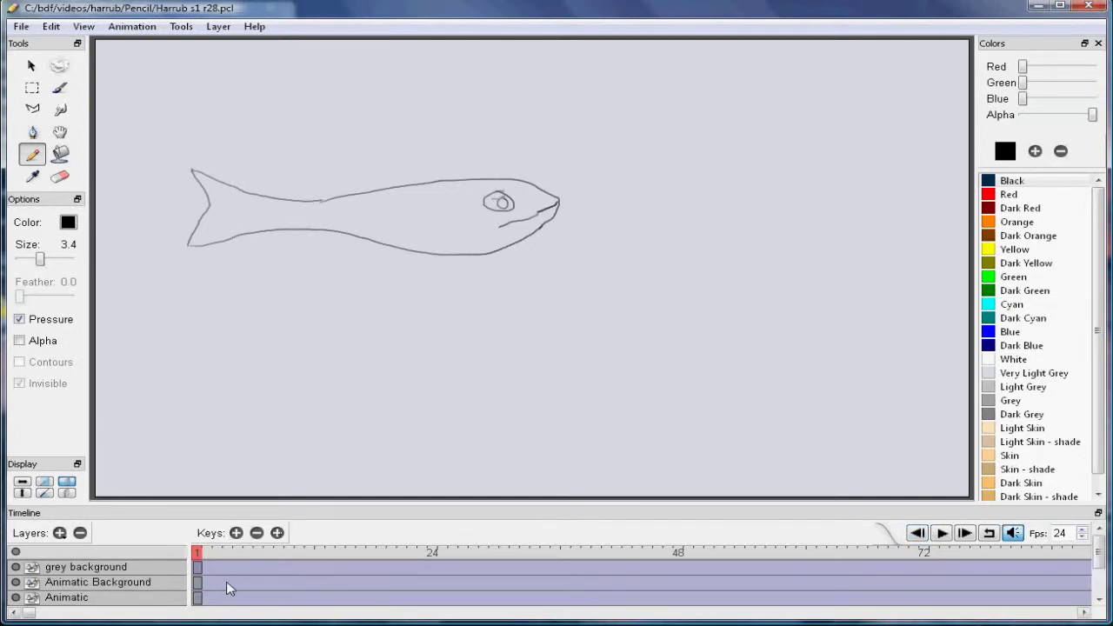
{"action": "left_click", "coordinate": [157, 566]}
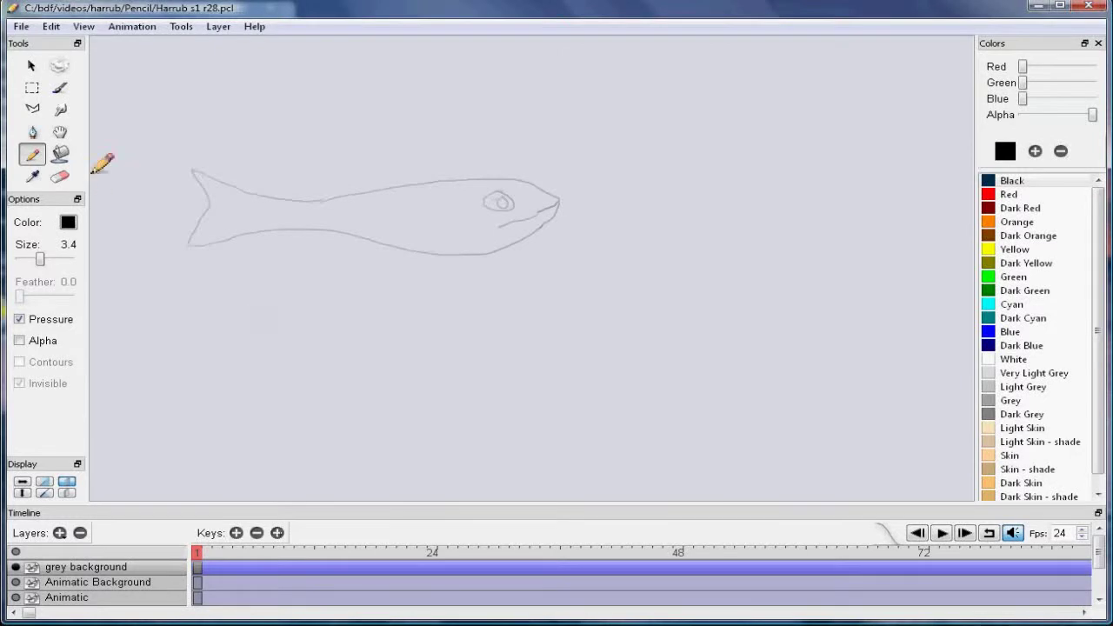
{"action": "left_click", "coordinate": [59, 133]}
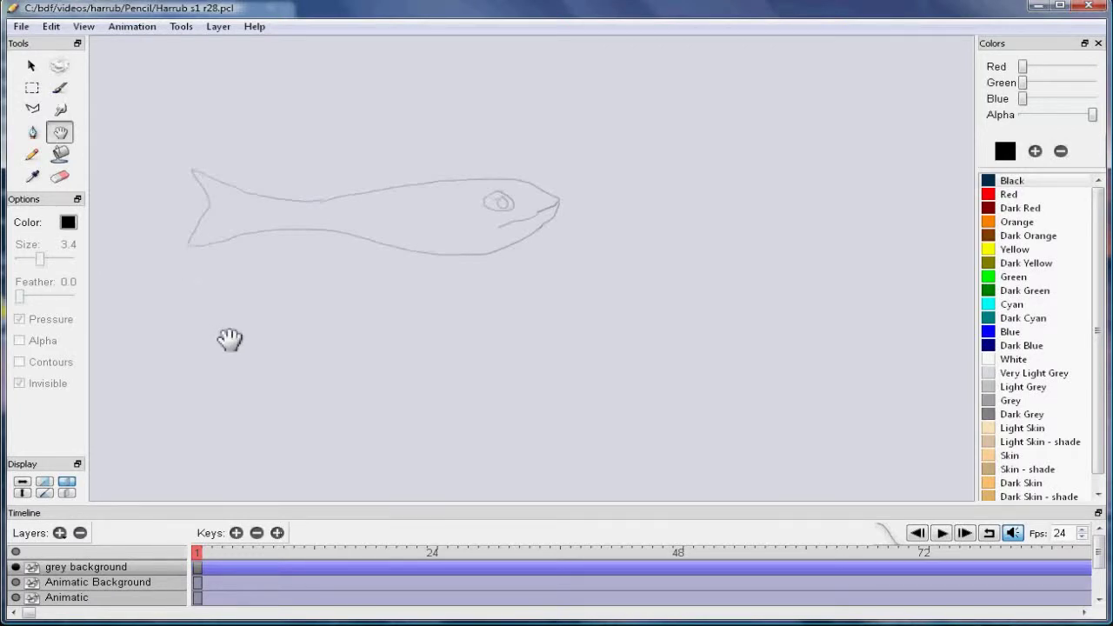
{"action": "mouse_move", "coordinate": [229, 339]}
{"action": "right_mouse_down"}
{"action": "mouse_move", "coordinate": [249, 281]}
{"action": "mouse_move", "coordinate": [238, 365]}
{"action": "mouse_move", "coordinate": [238, 340]}
{"action": "mouse_move", "coordinate": [251, 348]}
{"action": "mouse_move", "coordinate": [256, 337]}
{"action": "mouse_move", "coordinate": [213, 457]}
{"action": "right_mouse_up"}
{"action": "scroll", "coordinate": [1099, 588], "scroll_direction": "down", "scroll_amount": 1}
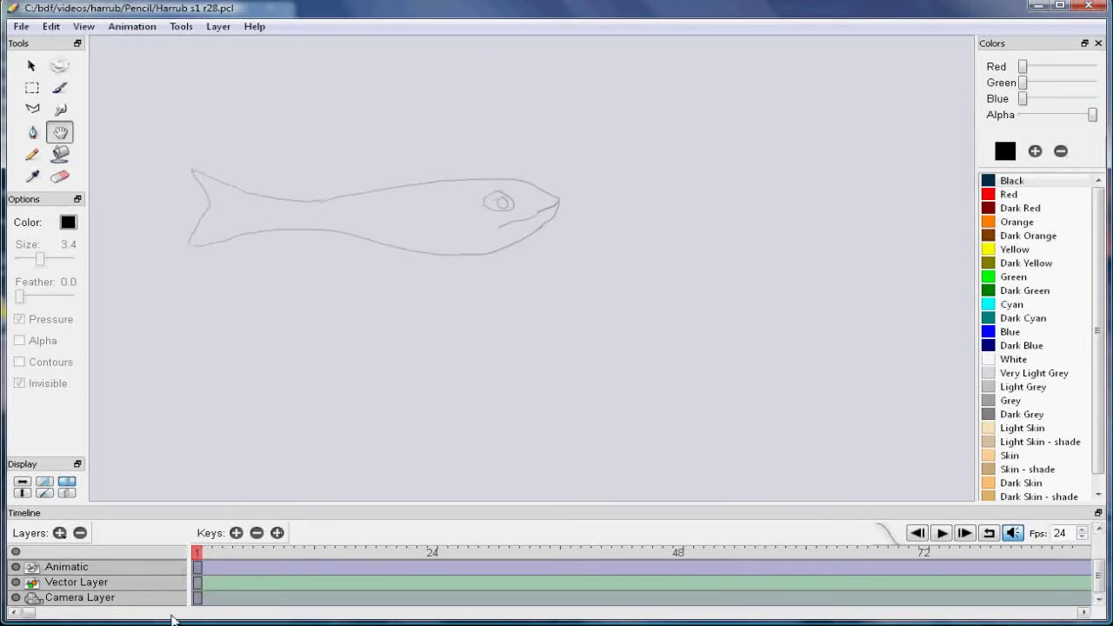
- Select the camera layer and check its camera size settings, leaving them as they are
{"action": "left_click", "coordinate": [137, 599]}
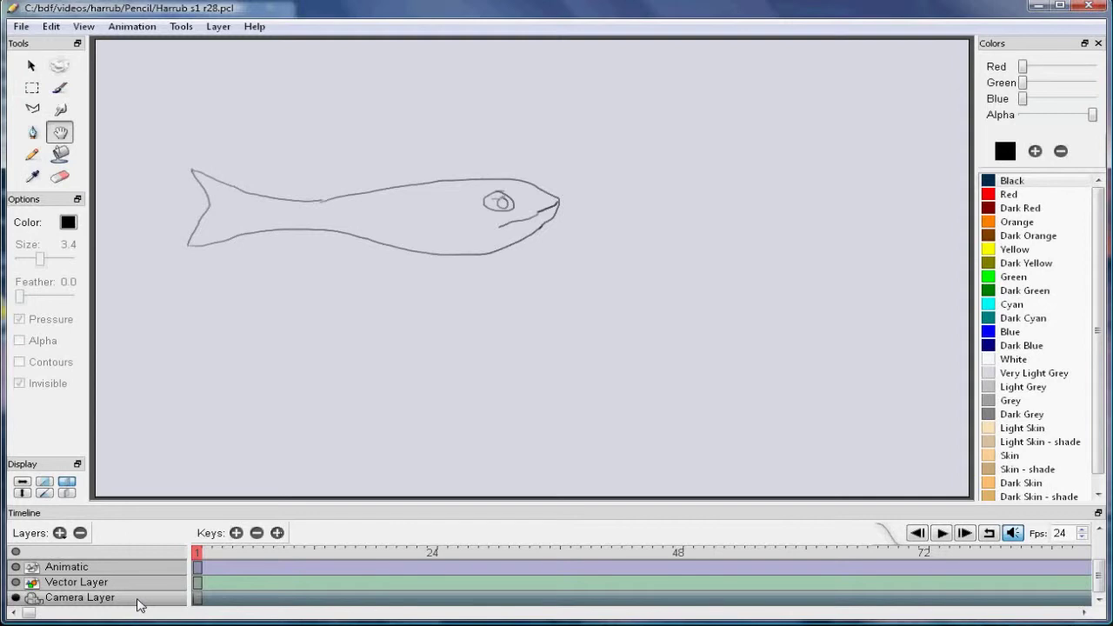
{"action": "double_click", "coordinate": [137, 600]}
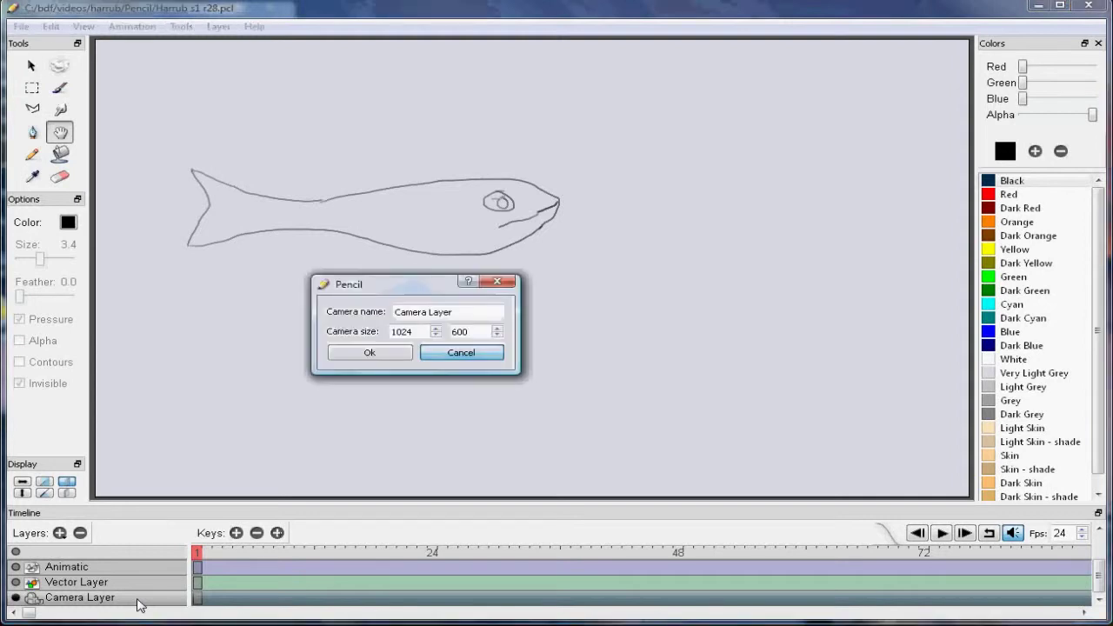
{"action": "left_click", "coordinate": [404, 331]}
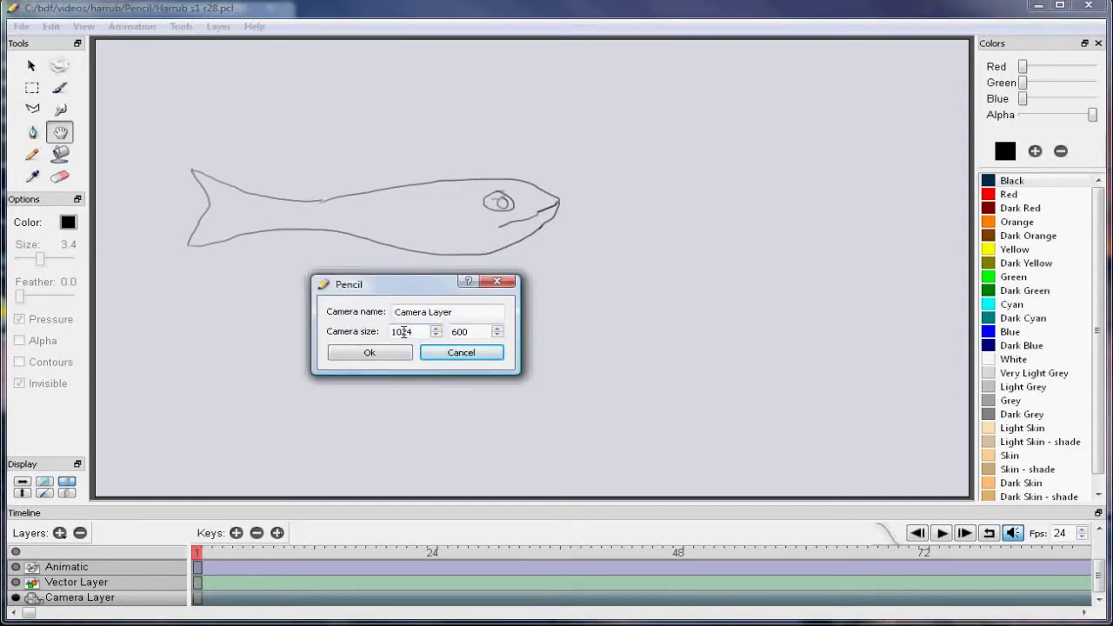
{"action": "left_click", "coordinate": [460, 353]}
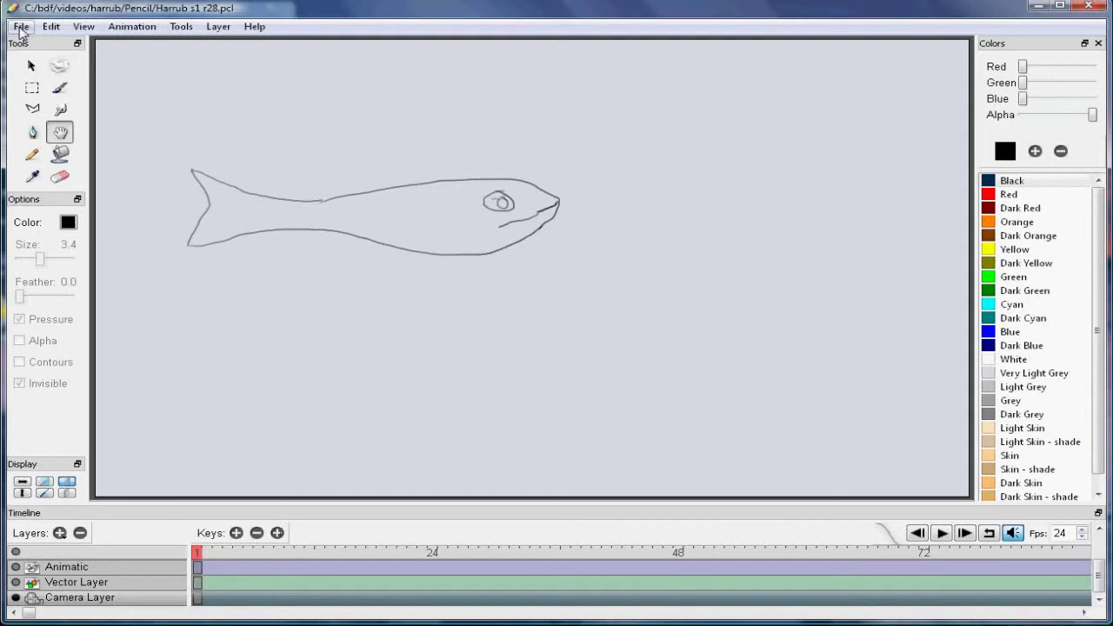
- Start exporting the animation as an image sequence
{"action": "left_click", "coordinate": [21, 27]}
{"action": "mouse_move", "coordinate": [104, 161]}
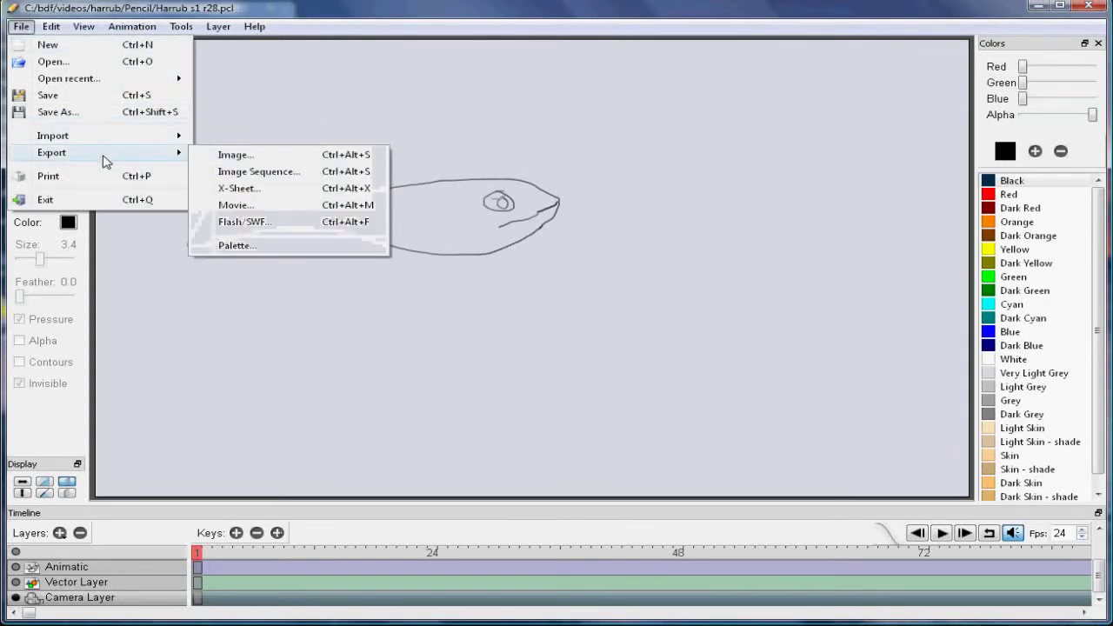
{"action": "left_click", "coordinate": [231, 172]}
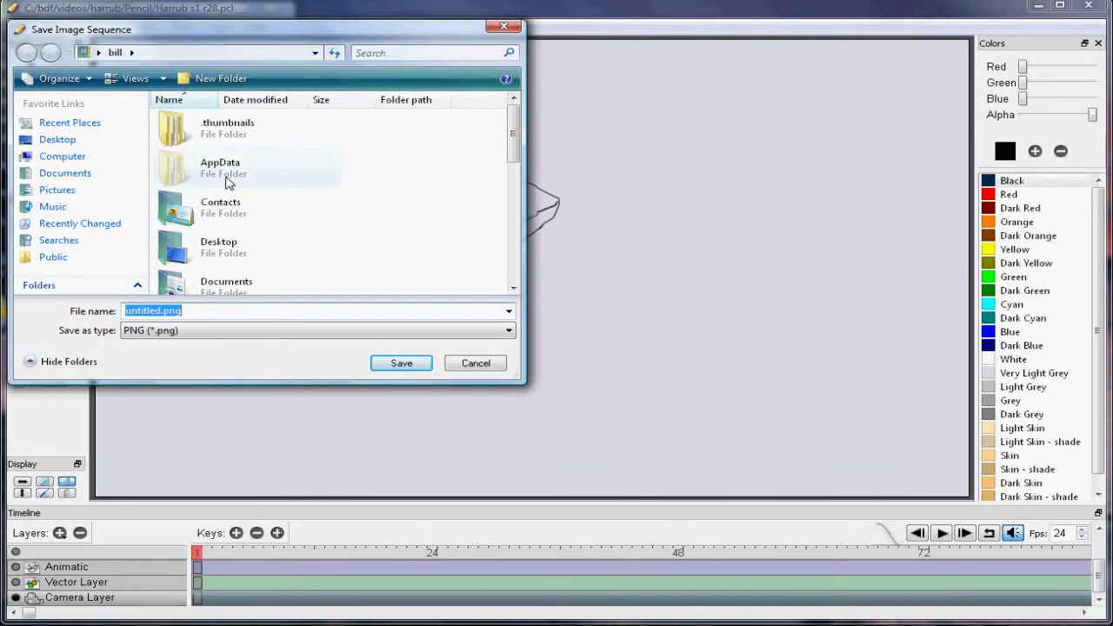
{"action": "left_click", "coordinate": [96, 129]}
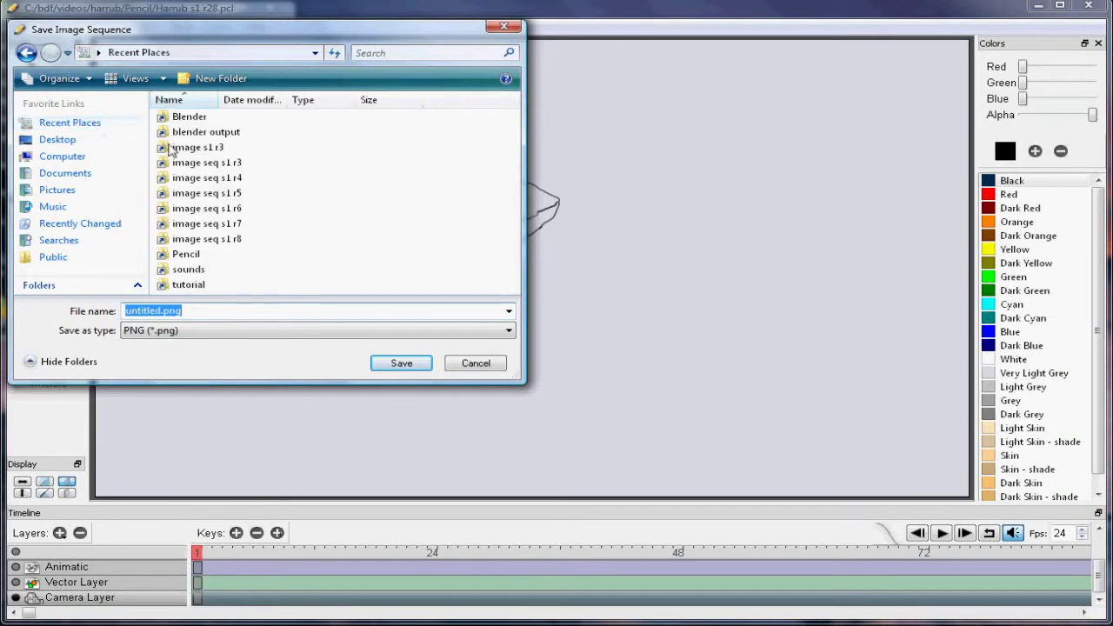
{"action": "double_click", "coordinate": [193, 134]}
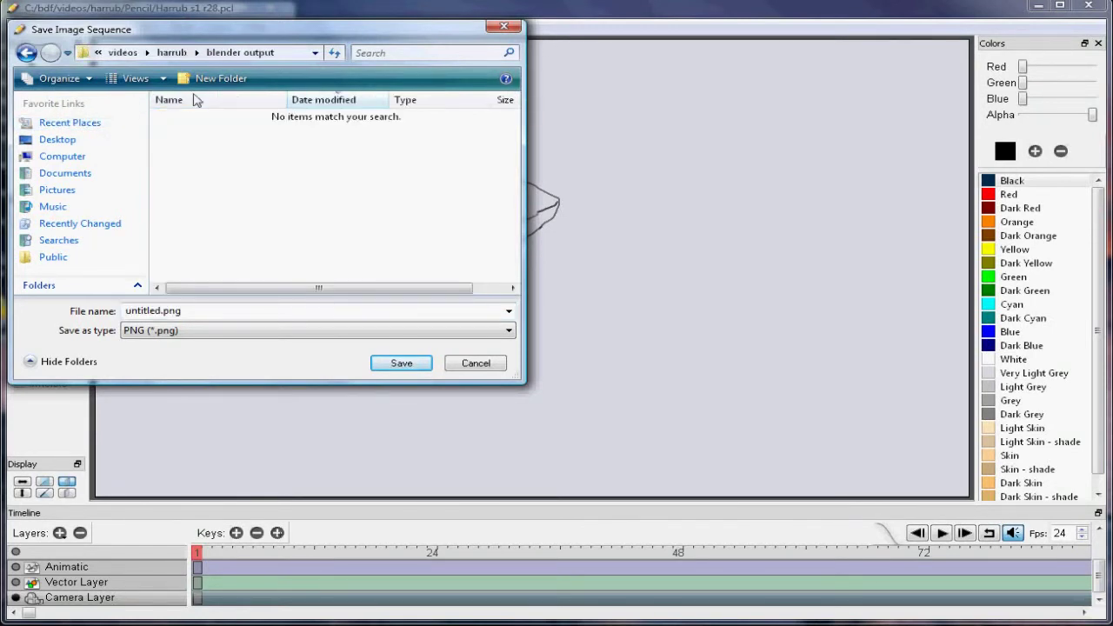
{"action": "left_click", "coordinate": [172, 54]}
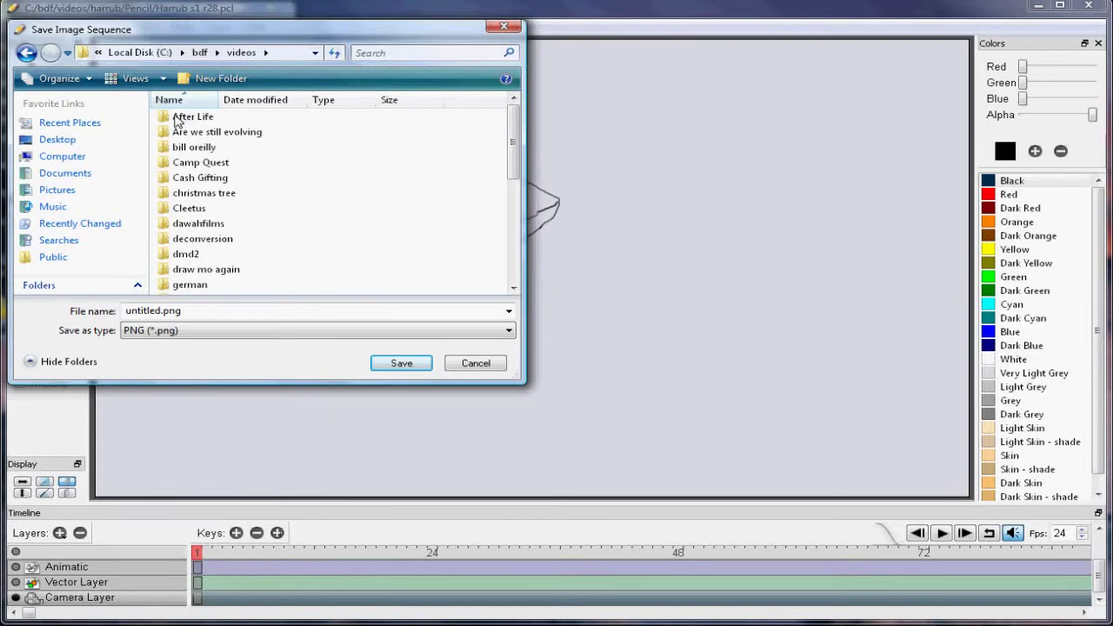
- Browse to the image sequences folder inside the harrub folder as the export location
{"action": "left_click", "coordinate": [88, 125]}
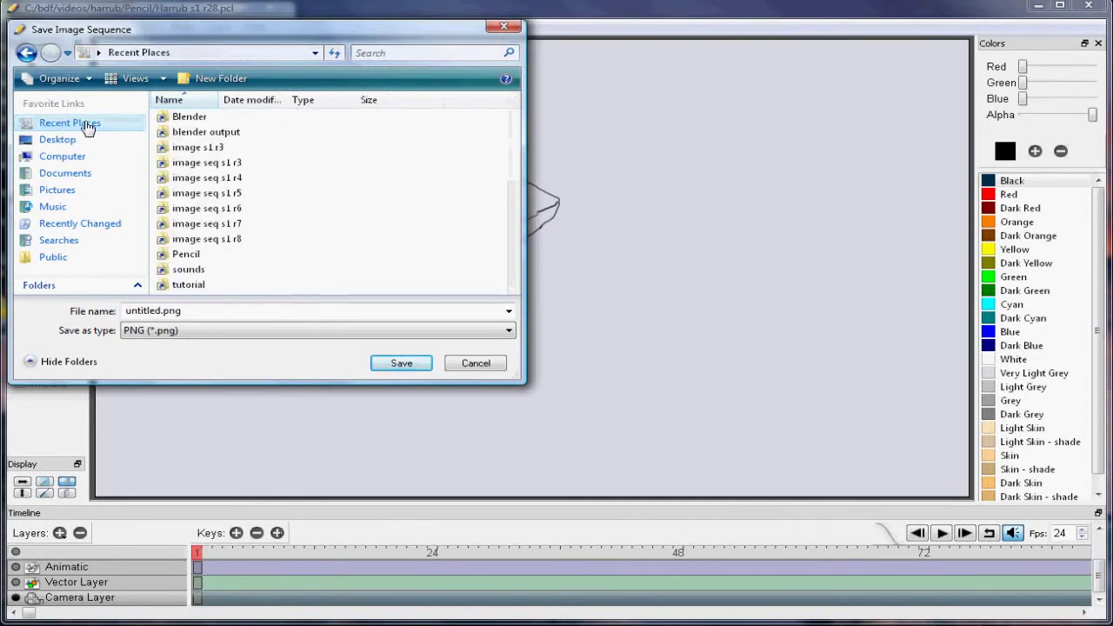
{"action": "left_click", "coordinate": [206, 135]}
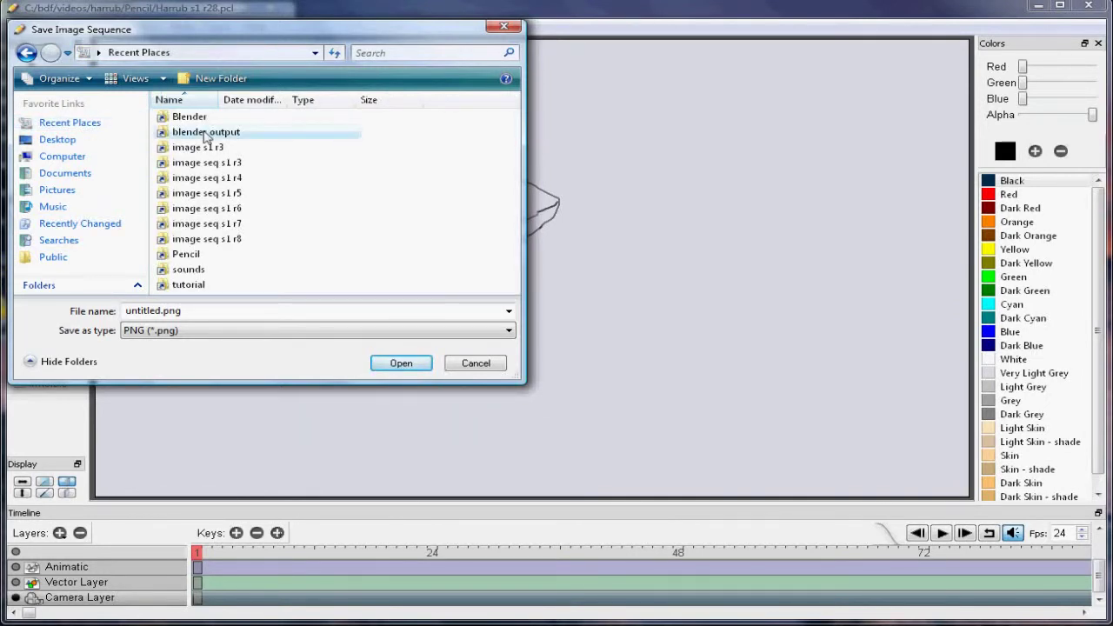
{"action": "double_click", "coordinate": [206, 135]}
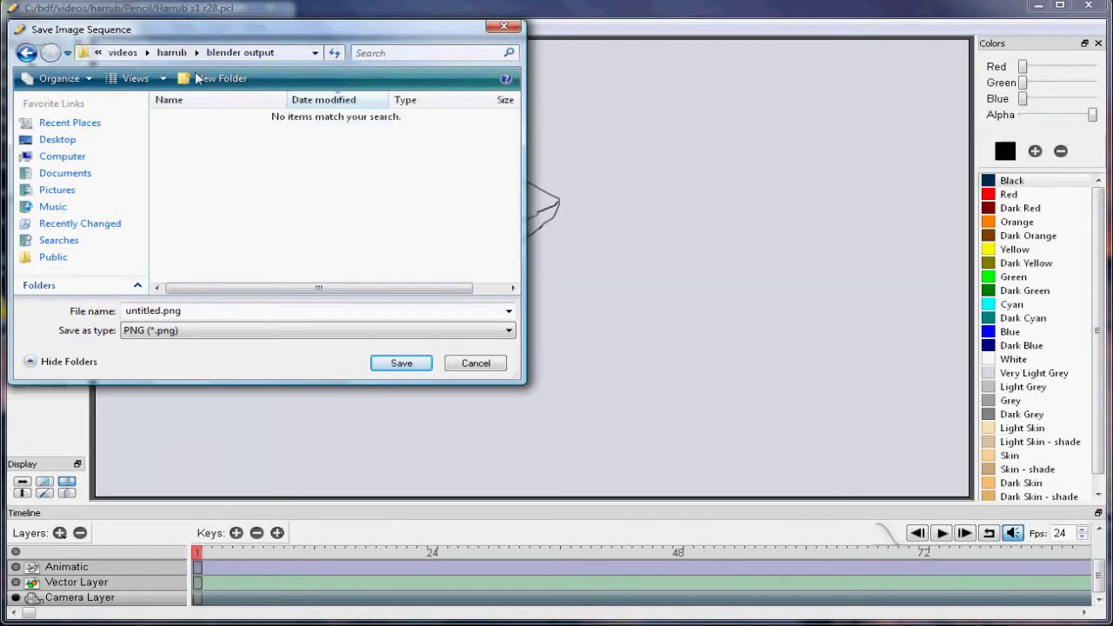
{"action": "left_click", "coordinate": [172, 53]}
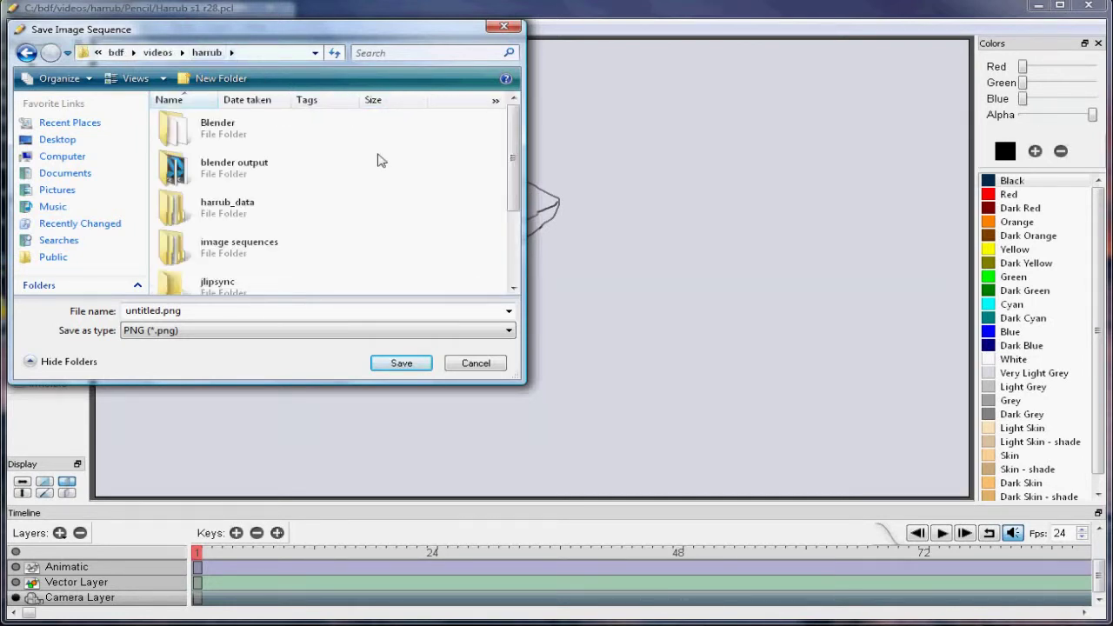
{"action": "double_click", "coordinate": [224, 251]}
{"action": "left_click_drag", "start_coordinate": [514, 169], "coordinate": [513, 266]}
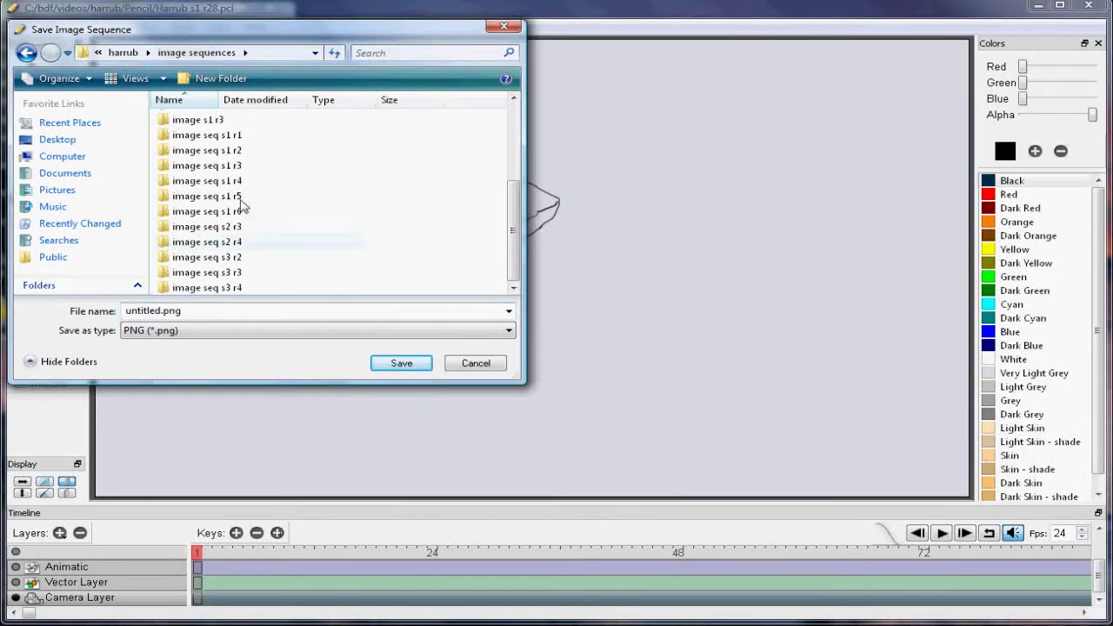
- Create a new folder named "image seq s1 r7" inside image sequences and open it
{"action": "left_click", "coordinate": [218, 80]}
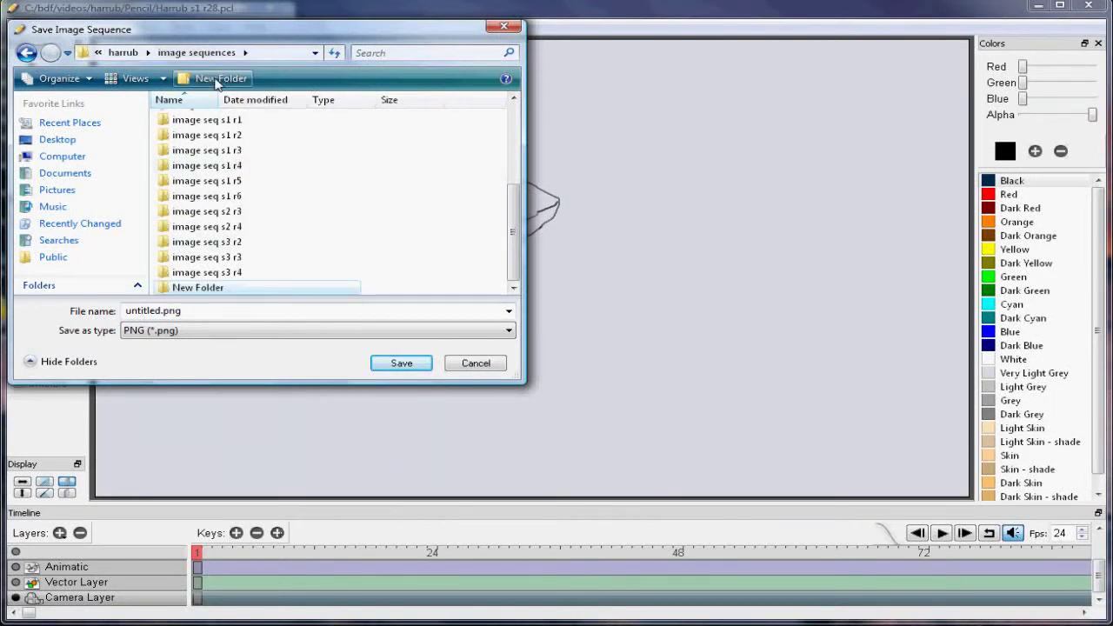
{"action": "type", "text": "image seq"}
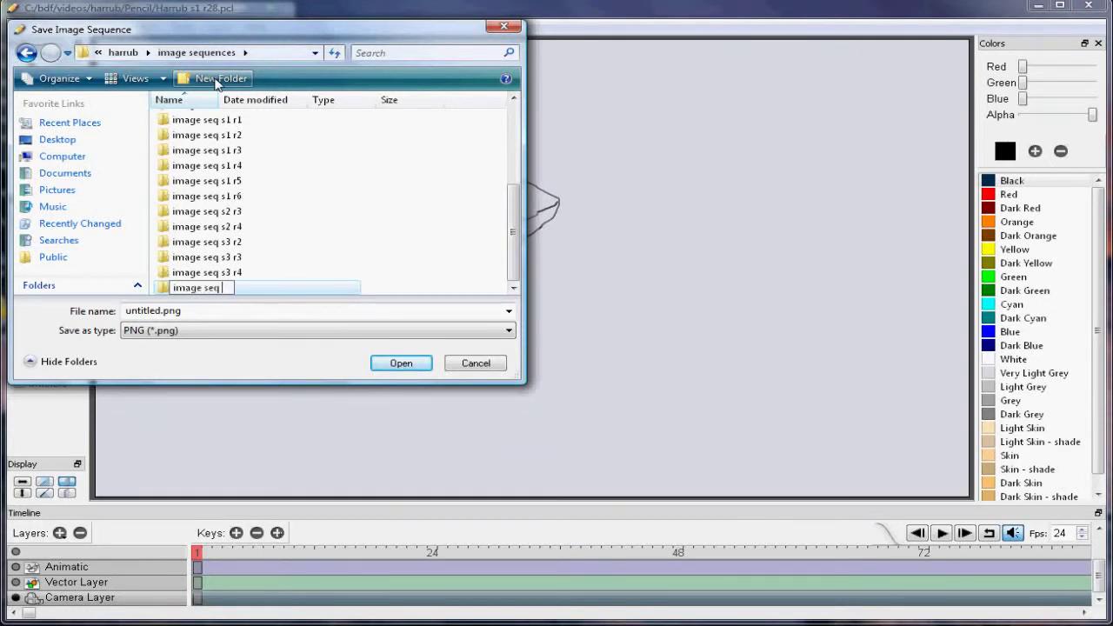
{"action": "type", "text": " s1 r78"}
{"action": "key", "text": "BackSpace"}
{"action": "key", "text": "Return"}
{"action": "key", "text": "Return"}
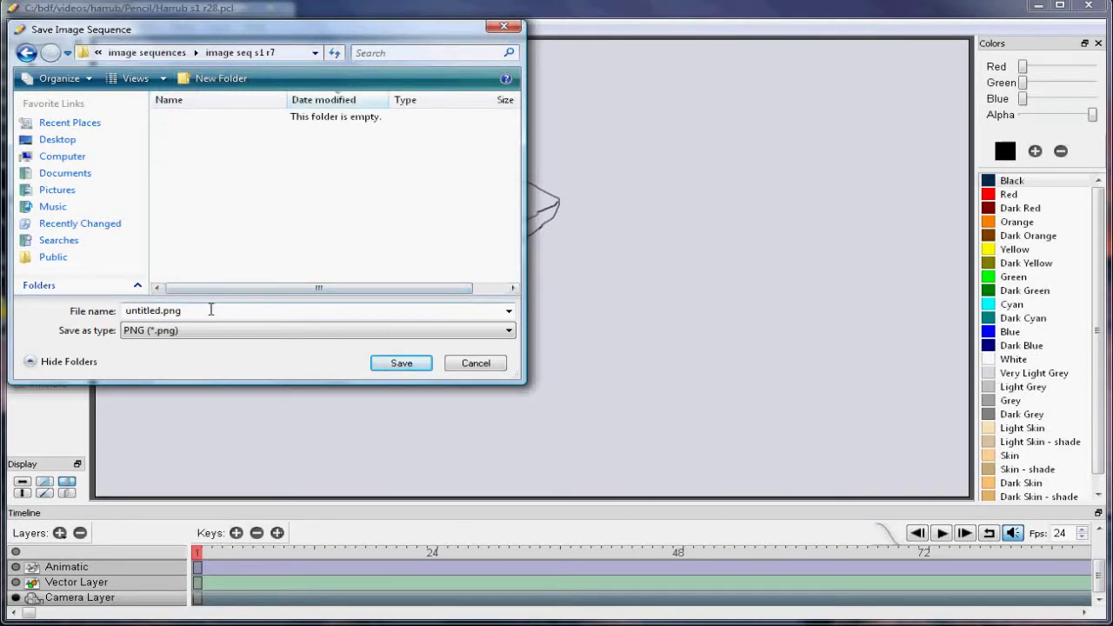
- Name the sequence "image seq s1 r7.png" and export it as PNG at a resolution of 1024 x 600
{"action": "key", "text": "Right"}
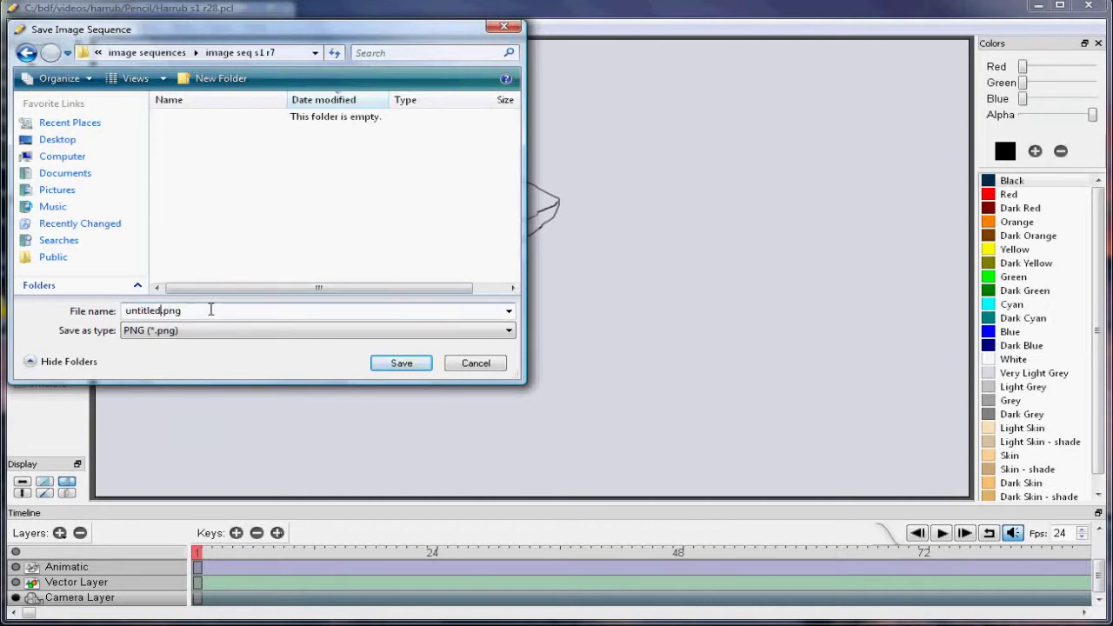
{"action": "key", "text": "BackSpace"}
{"action": "key", "text": "BackSpace"}
{"action": "key", "text": "BackSpace"}
{"action": "key", "text": "BackSpace"}
{"action": "key", "text": "BackSpace"}
{"action": "key", "text": "BackSpace"}
{"action": "key", "text": "BackSpace"}
{"action": "key", "text": "BackSpace"}
{"action": "type", "text": "image seq s1 r7"}
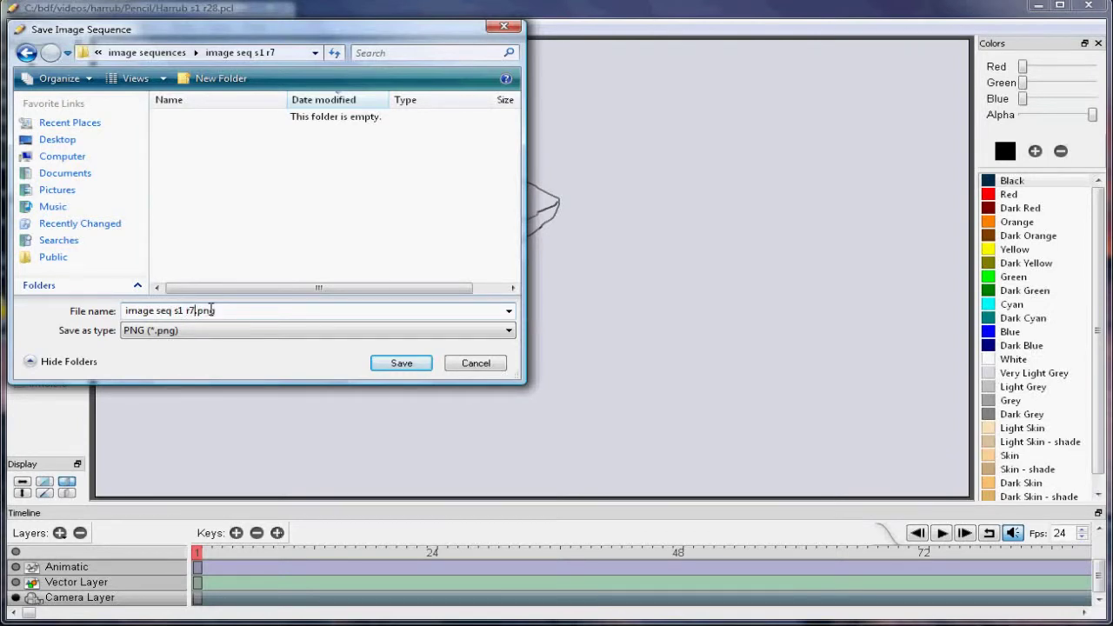
{"action": "left_click", "coordinate": [401, 364]}
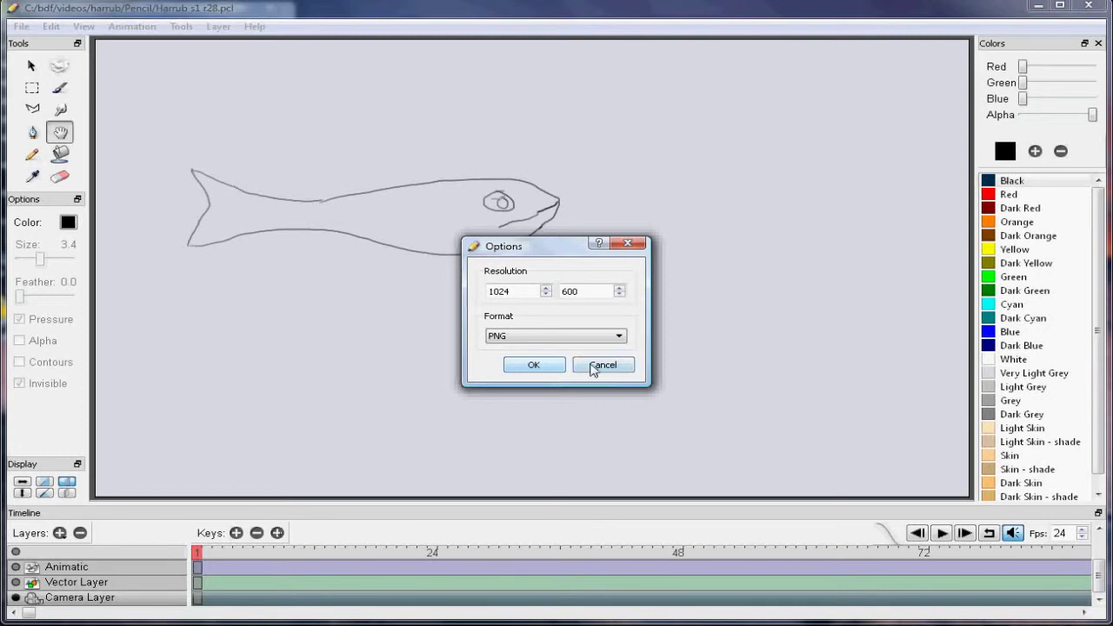
{"action": "left_click", "coordinate": [536, 365]}
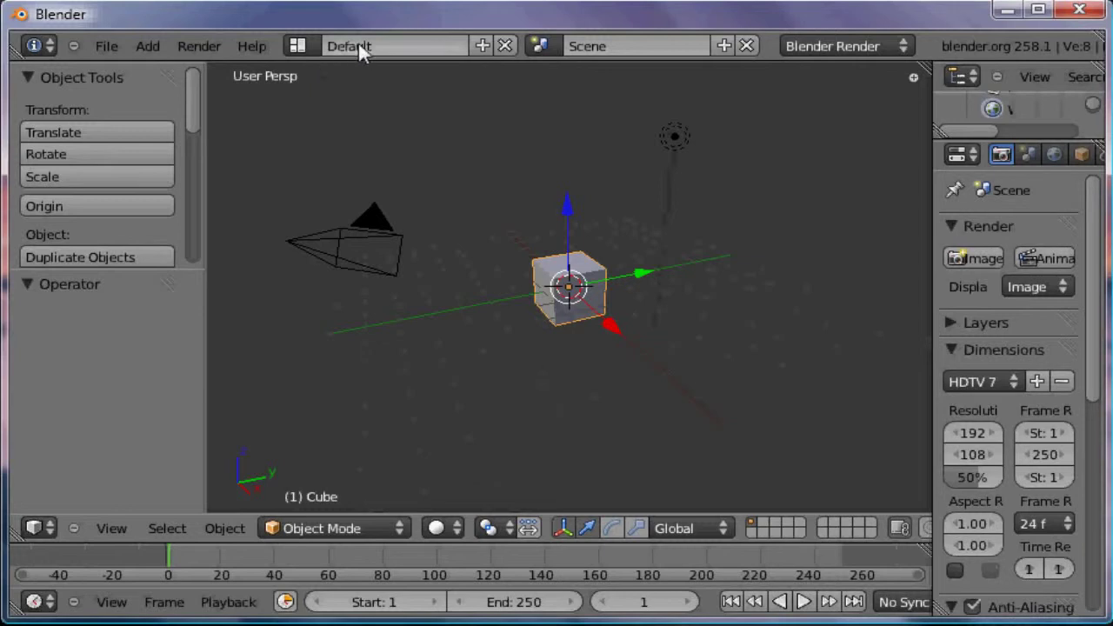
- In Blender, switch to the Video Editing layout and add all PNGs from the "image seq s1 r7" folder as an image strip
{"action": "left_click", "coordinate": [298, 50]}
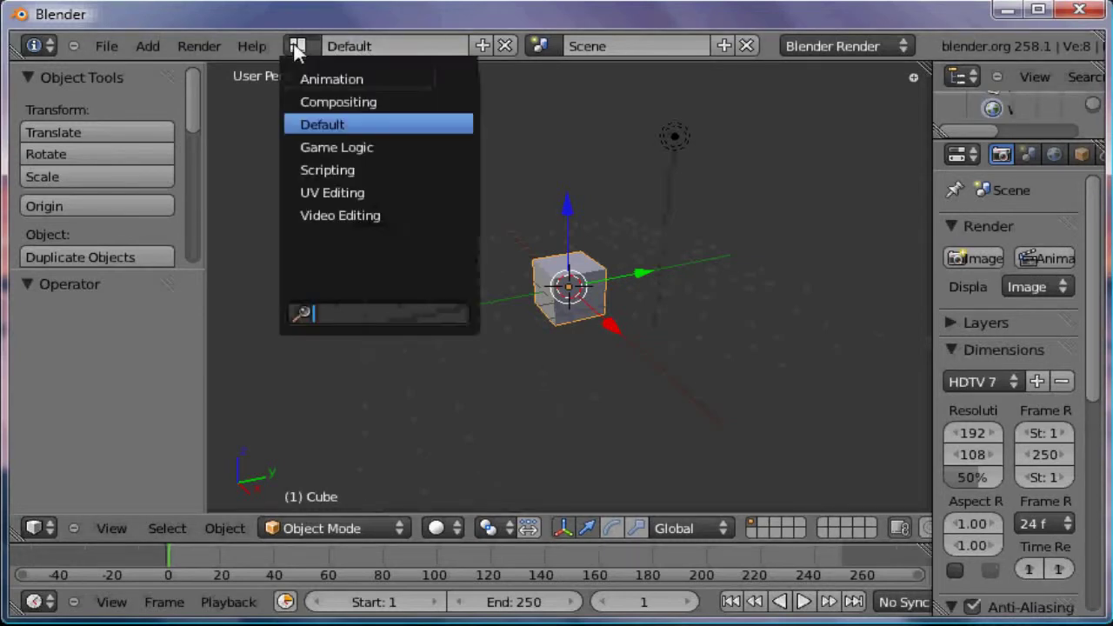
{"action": "left_click", "coordinate": [337, 217]}
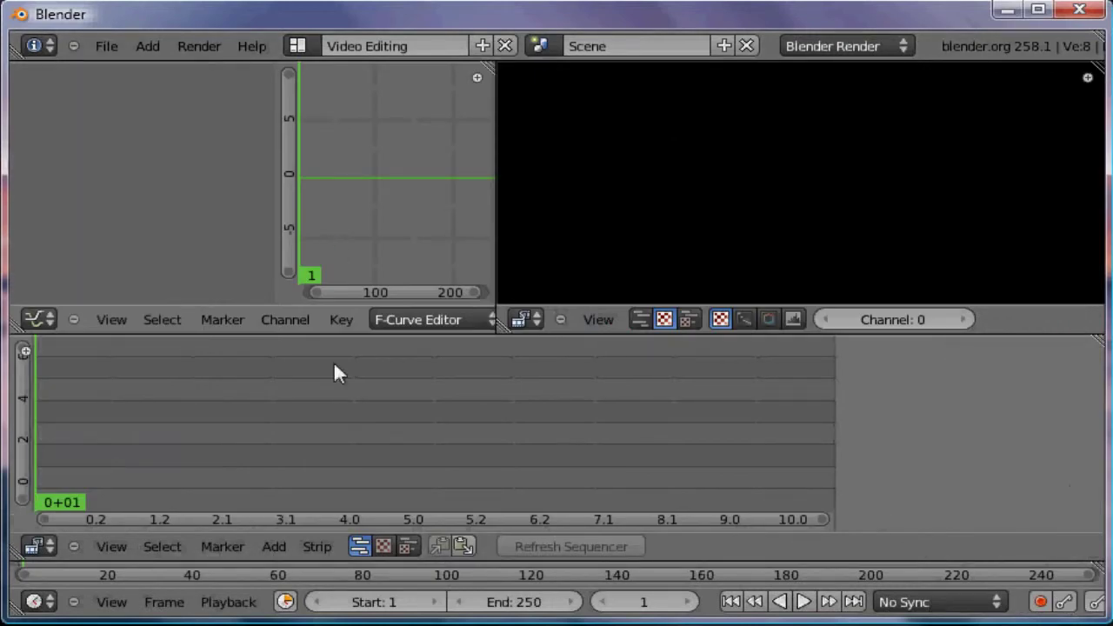
{"action": "left_click", "coordinate": [273, 546]}
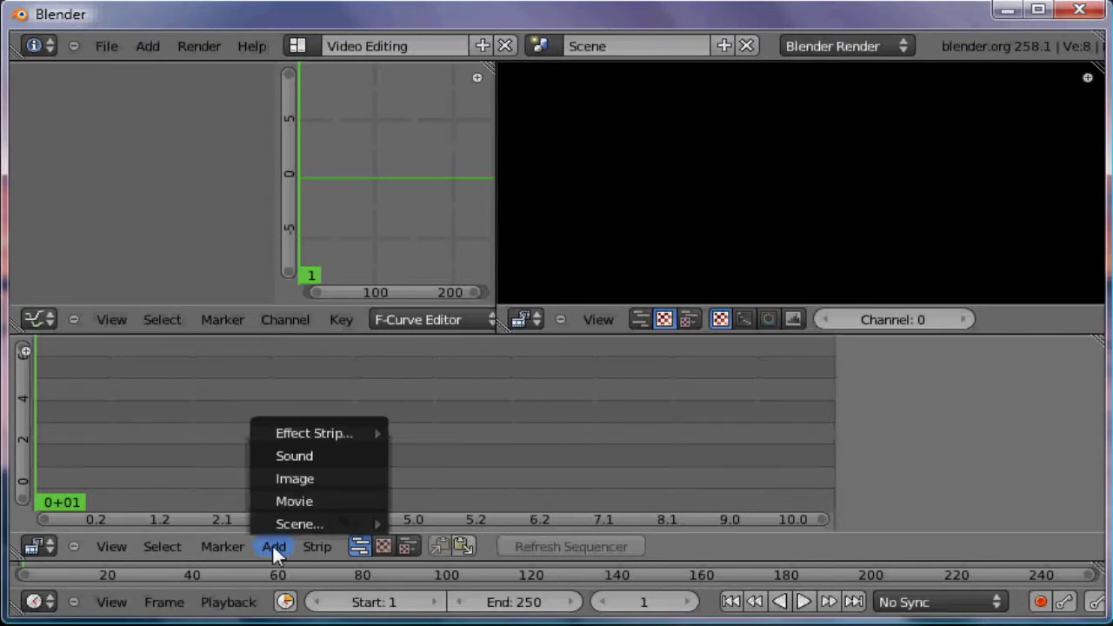
{"action": "left_click", "coordinate": [311, 478]}
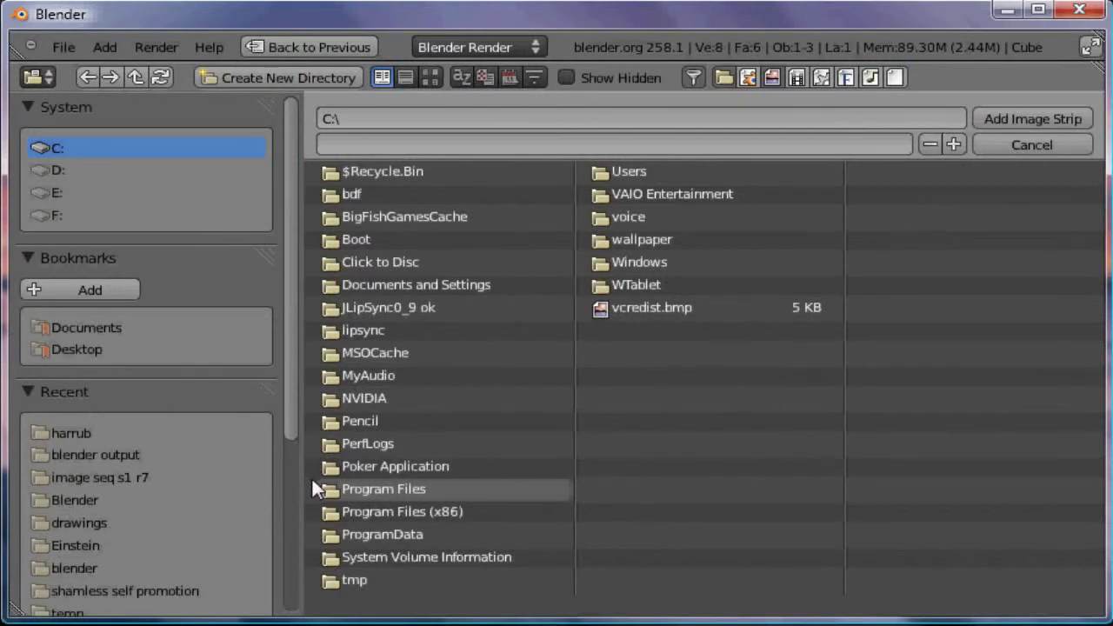
{"action": "left_click", "coordinate": [69, 432]}
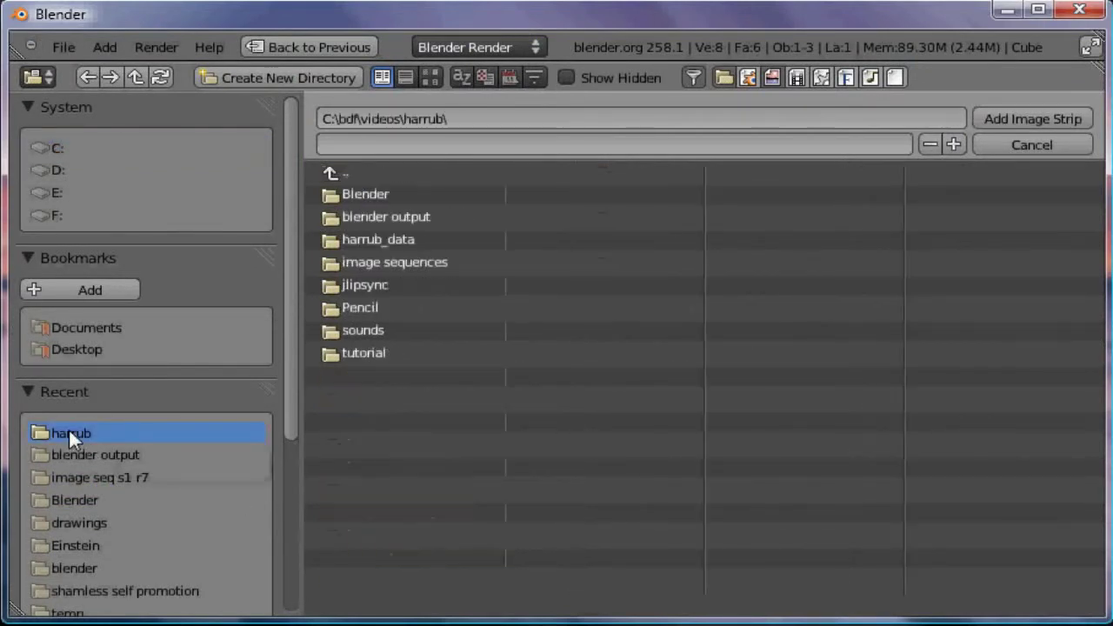
{"action": "left_click", "coordinate": [140, 478]}
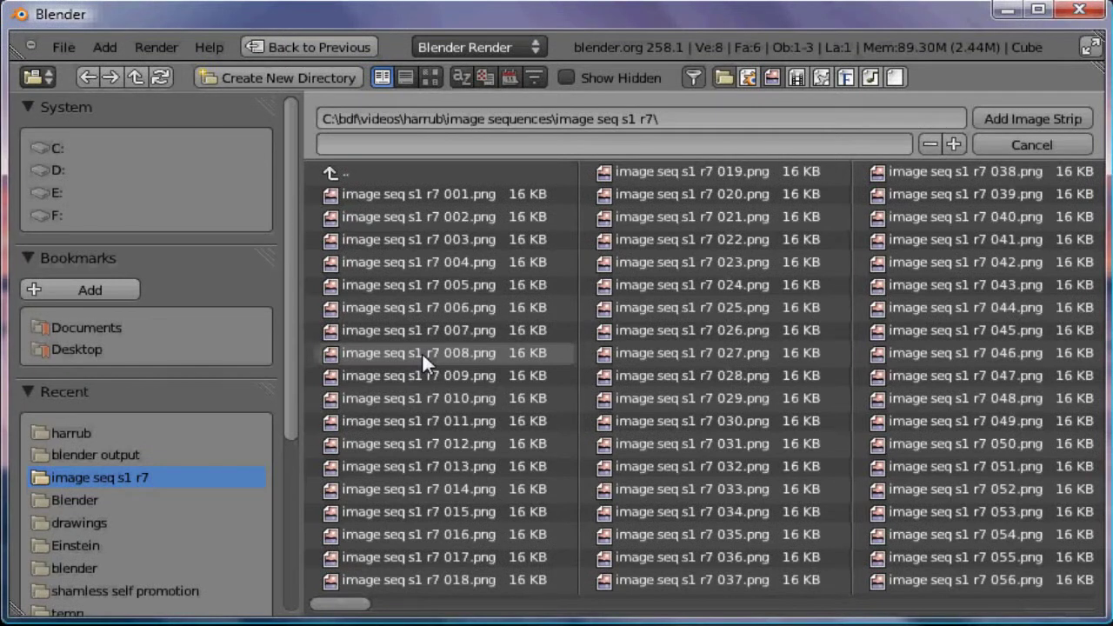
{"action": "key", "text": "a"}
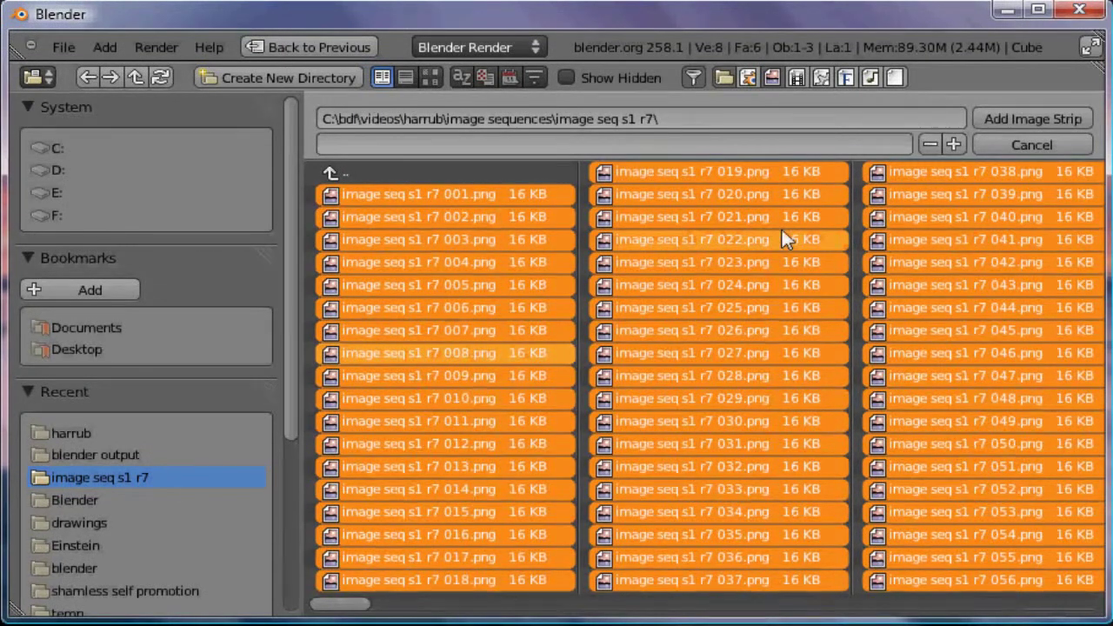
{"action": "left_click", "coordinate": [1029, 120]}
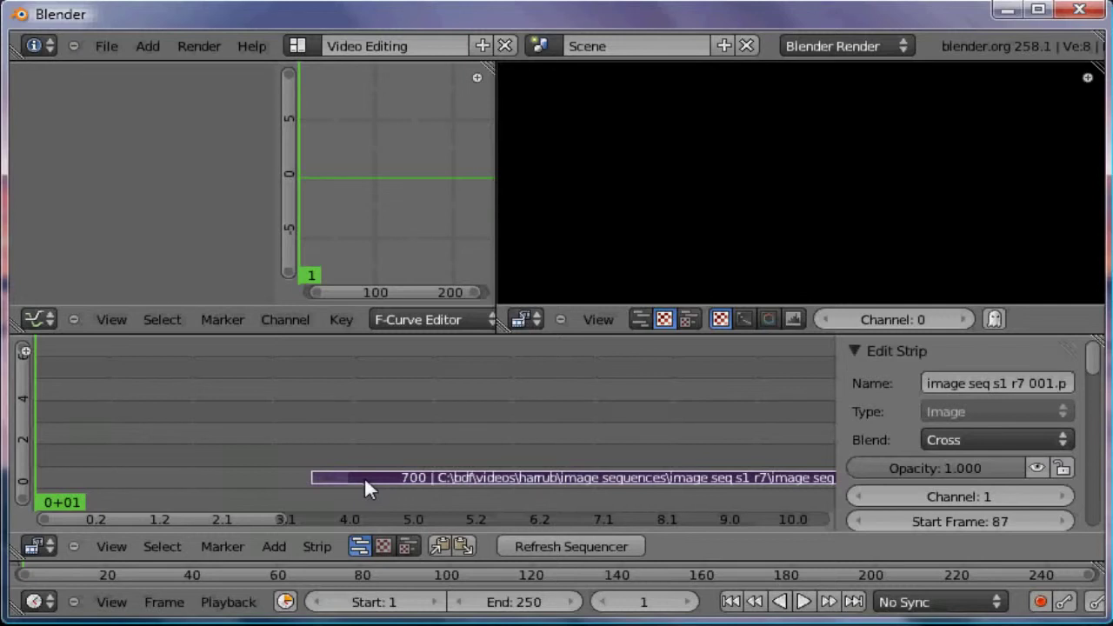
- Move the image strip to channel 3 so that it starts at frame 1
{"action": "key", "text": "g"}
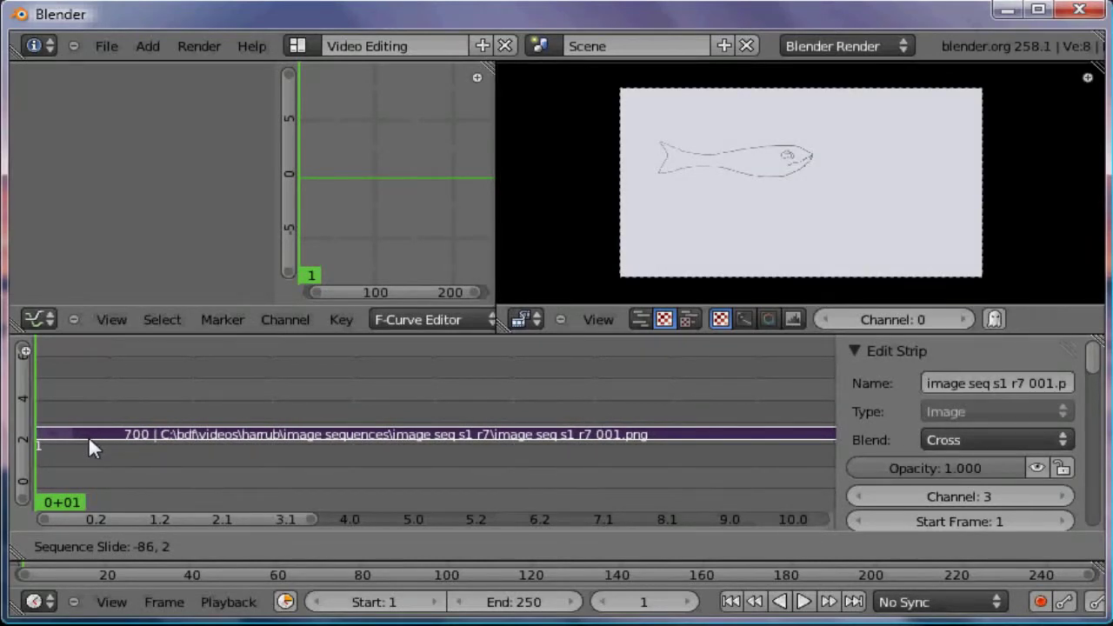
{"action": "left_click", "coordinate": [89, 441]}
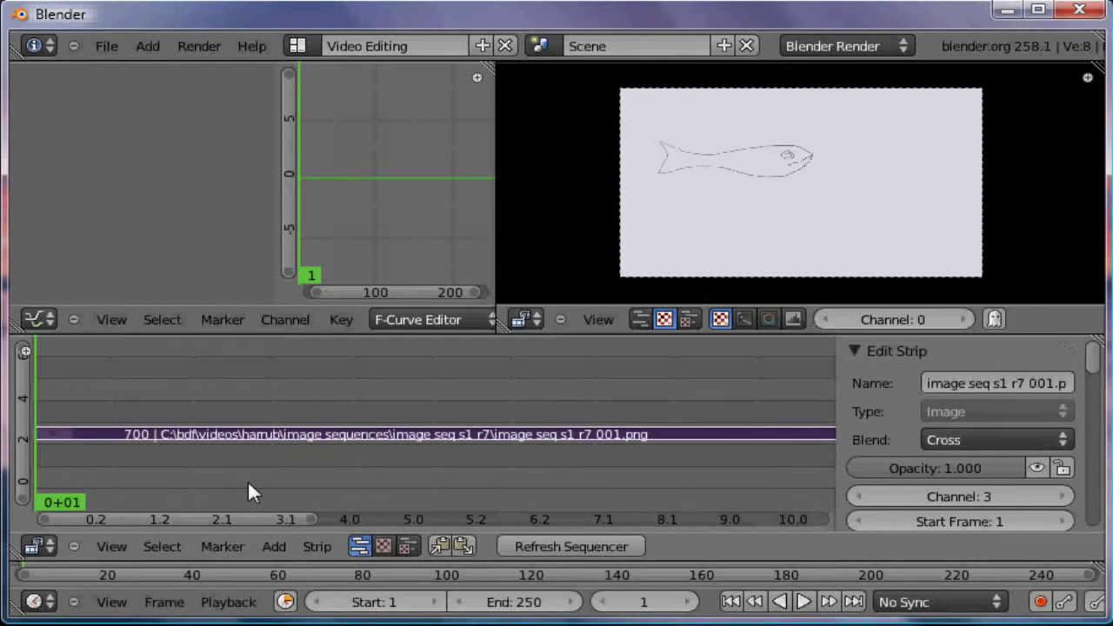
- Add harrub.wav from the harrub folder as a sound strip starting at frame 1
{"action": "left_click", "coordinate": [274, 547]}
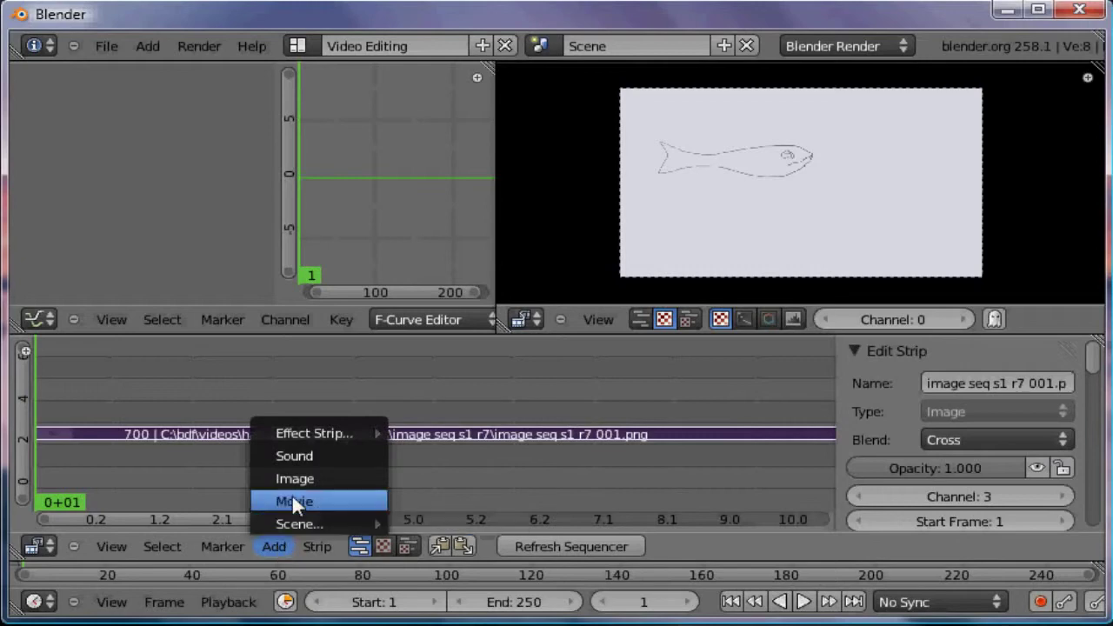
{"action": "left_click", "coordinate": [297, 459]}
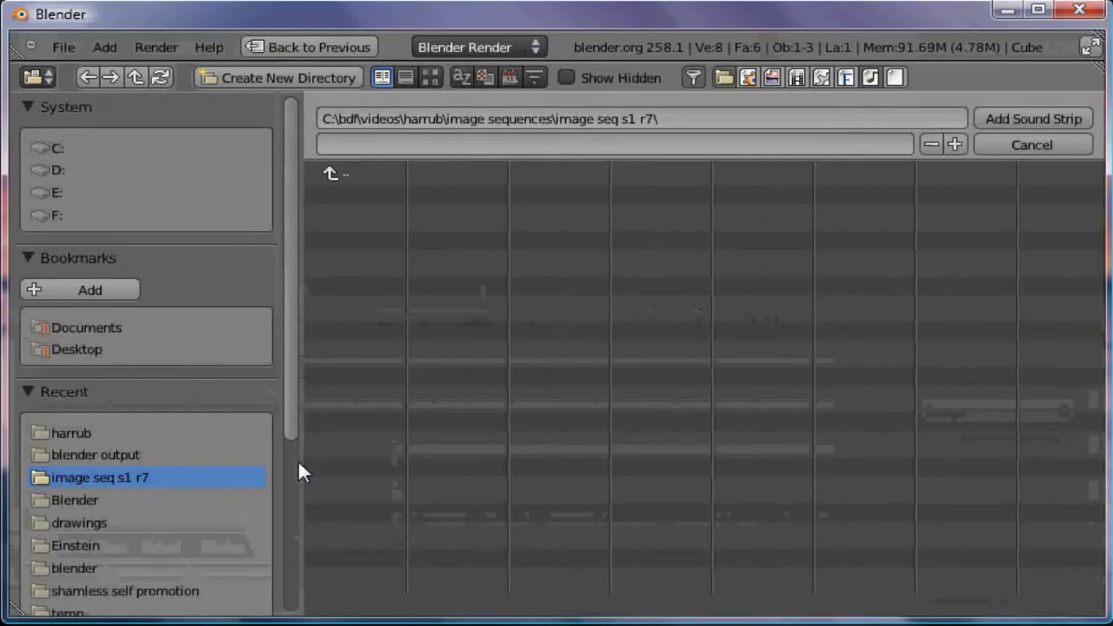
{"action": "left_click", "coordinate": [123, 434]}
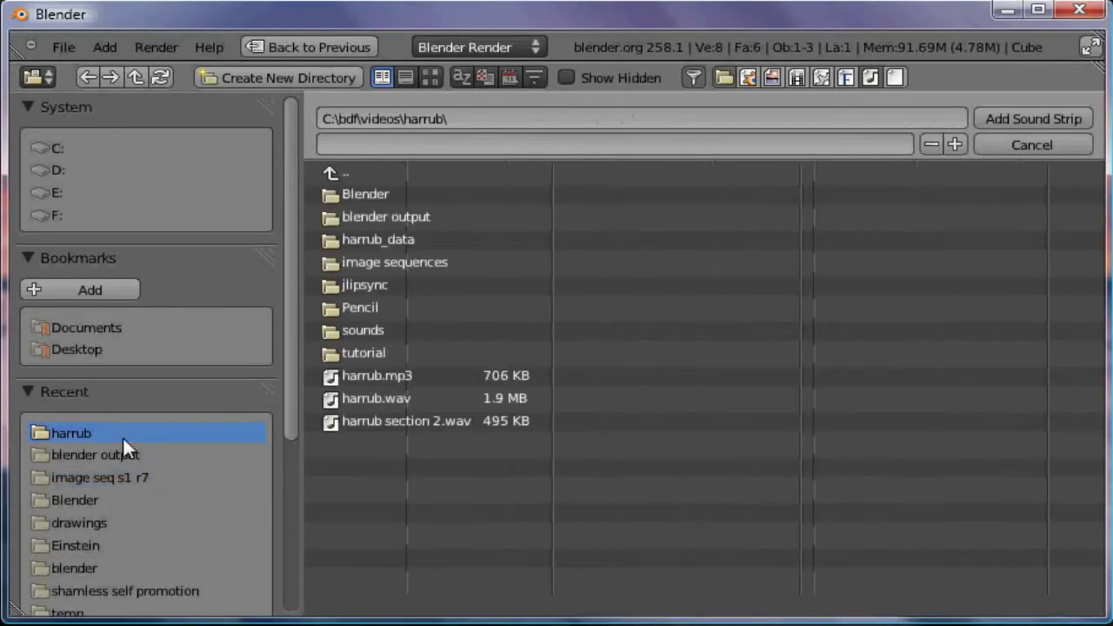
{"action": "left_click", "coordinate": [362, 393]}
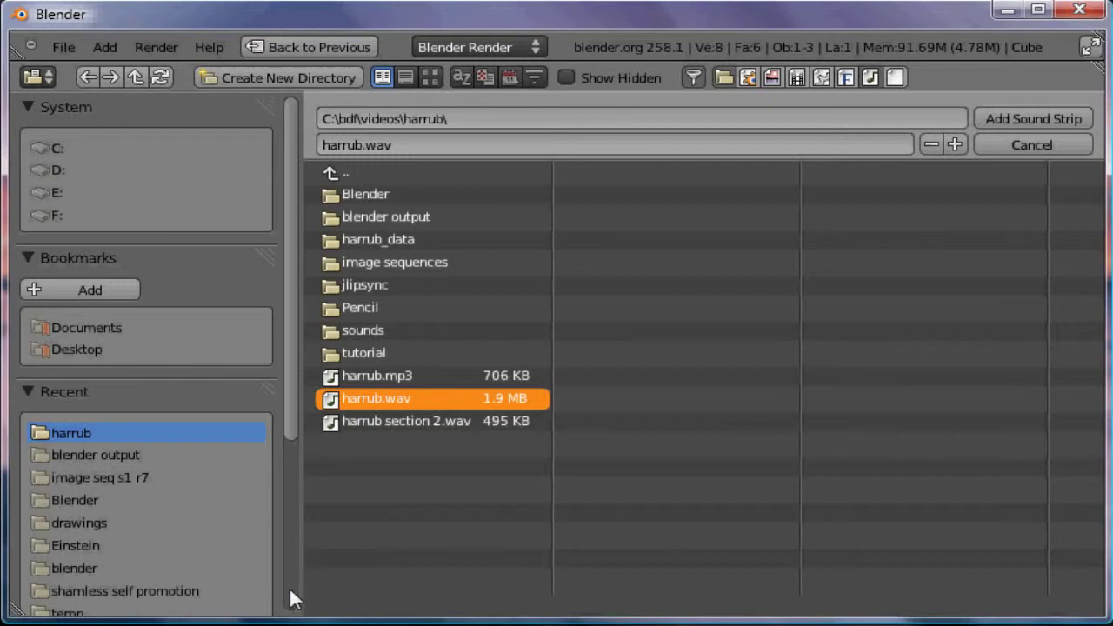
{"action": "scroll", "coordinate": [292, 597], "scroll_direction": "down", "scroll_amount": 6}
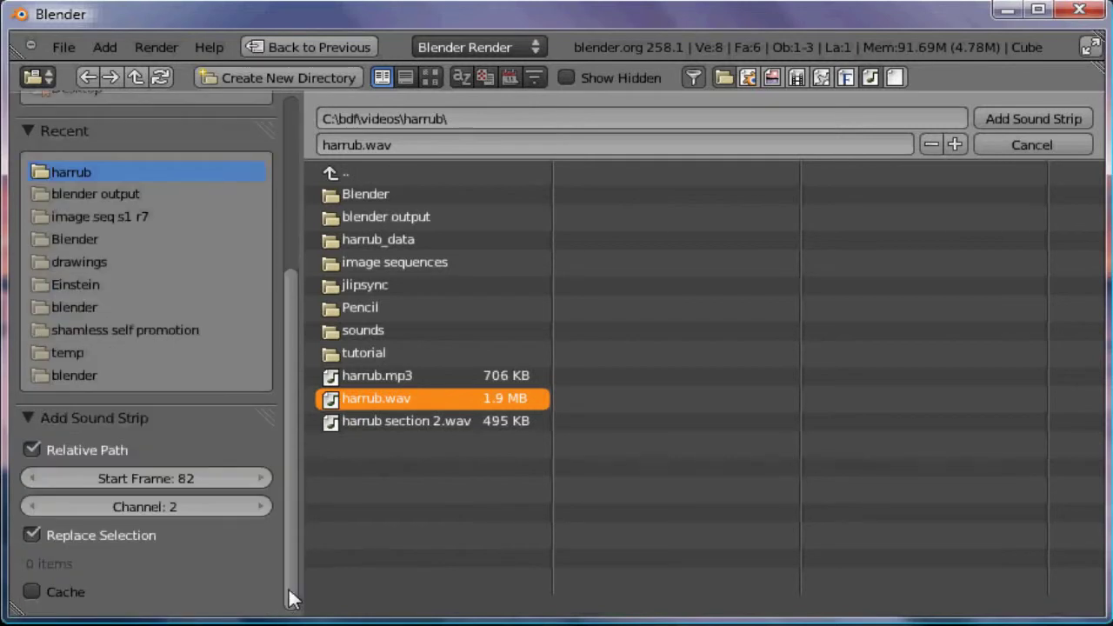
{"action": "left_click", "coordinate": [141, 477]}
{"action": "type", "text": "1"}
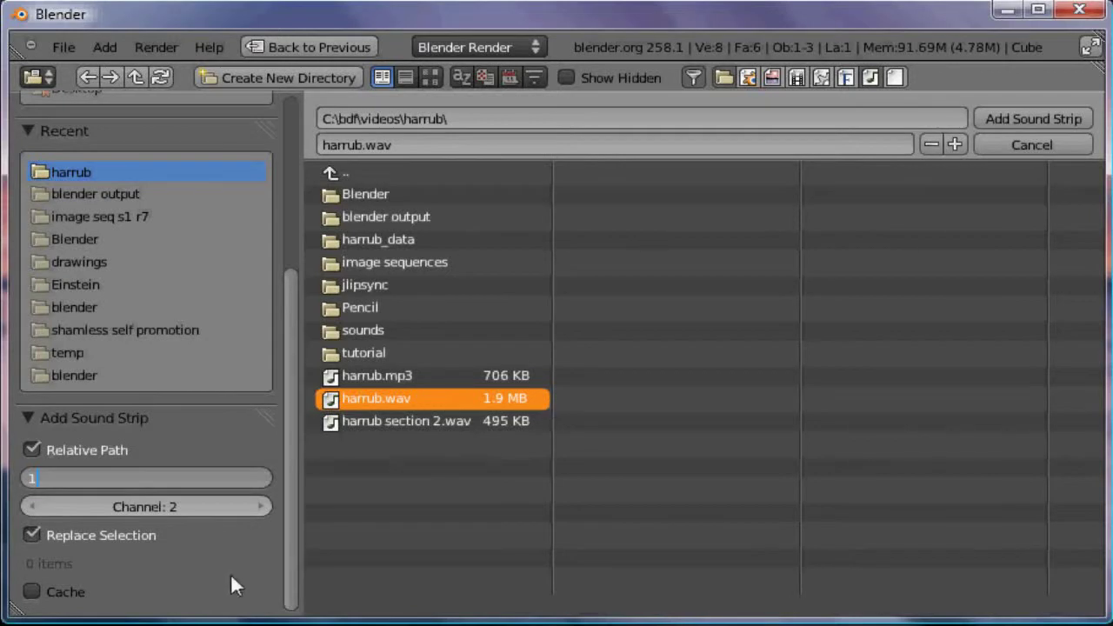
{"action": "key", "text": "Return"}
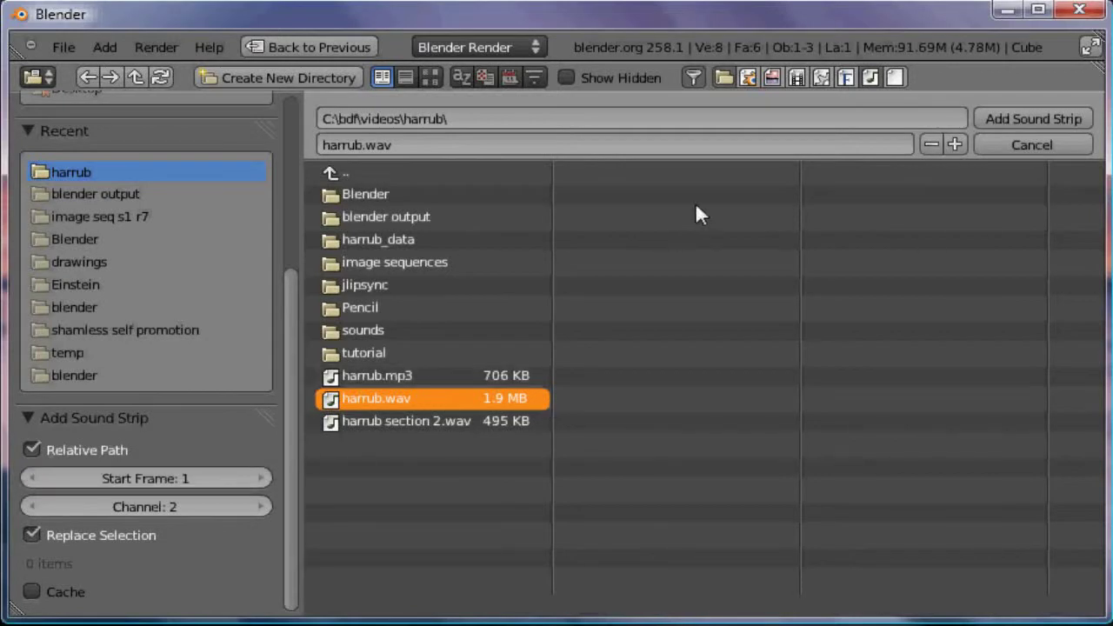
{"action": "left_click", "coordinate": [1008, 116]}
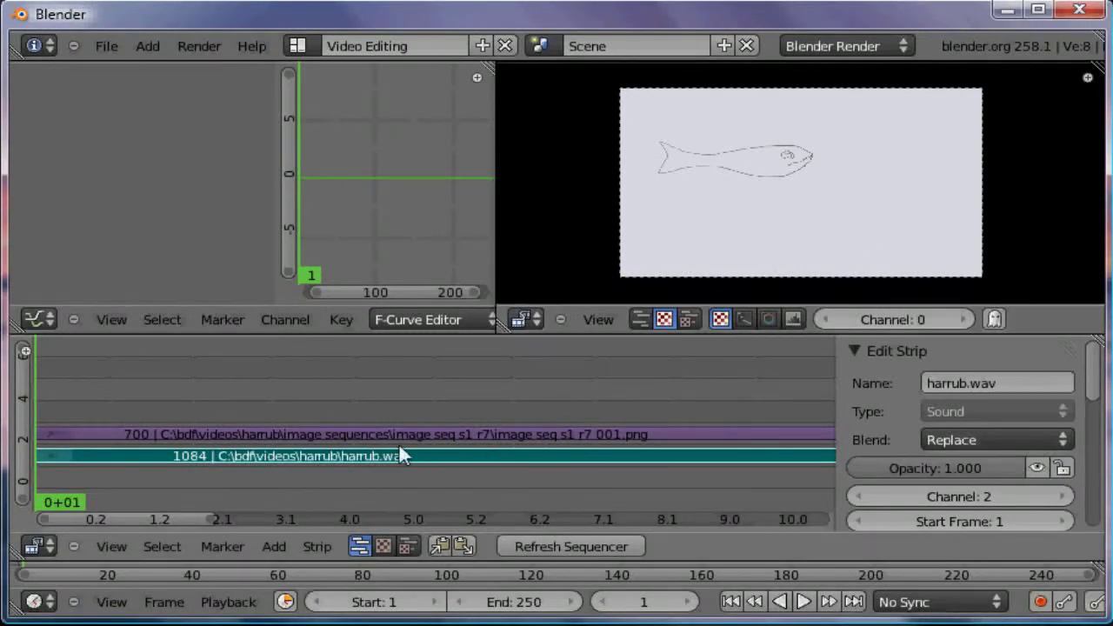
- Play the sequence with its sound from frame 46 for a few seconds, stopping at frame 144
{"action": "left_click", "coordinate": [181, 396]}
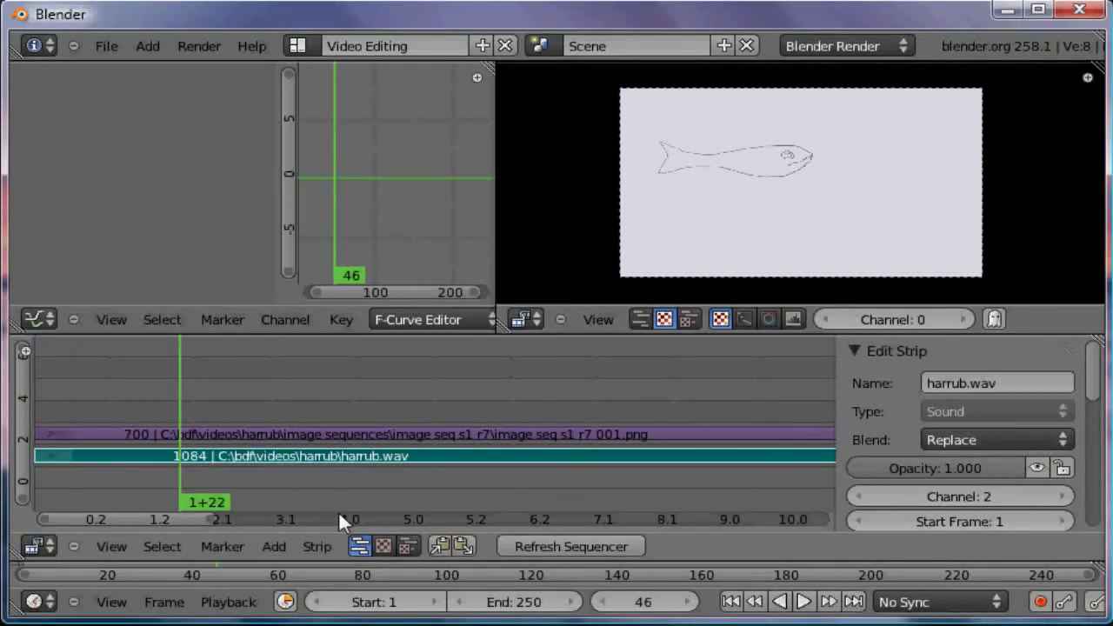
{"action": "left_click", "coordinate": [804, 602]}
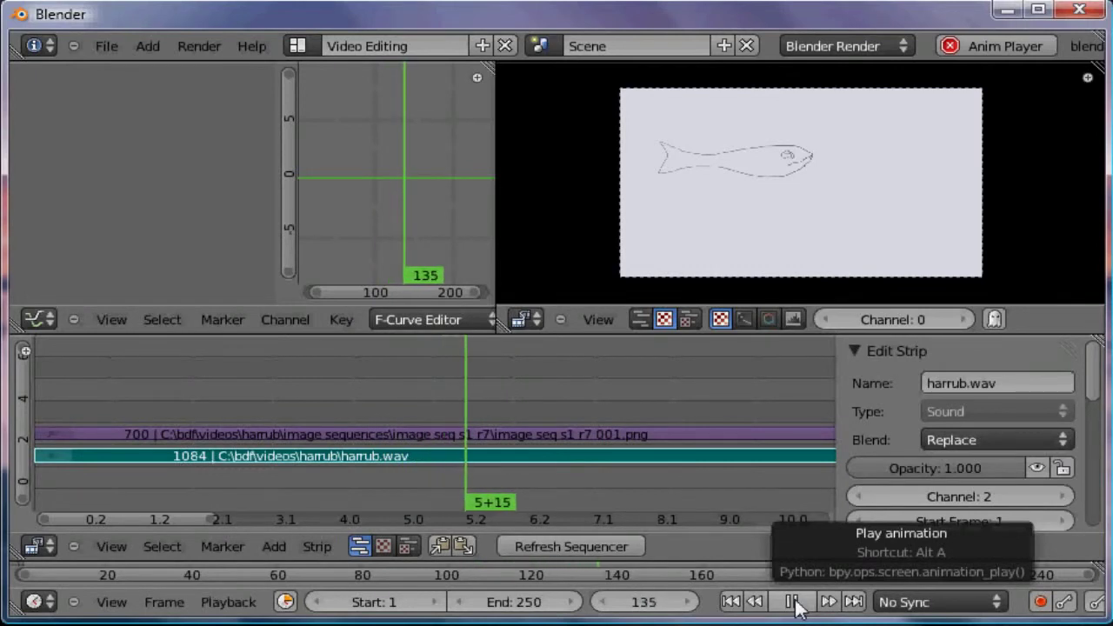
{"action": "left_click", "coordinate": [792, 603]}
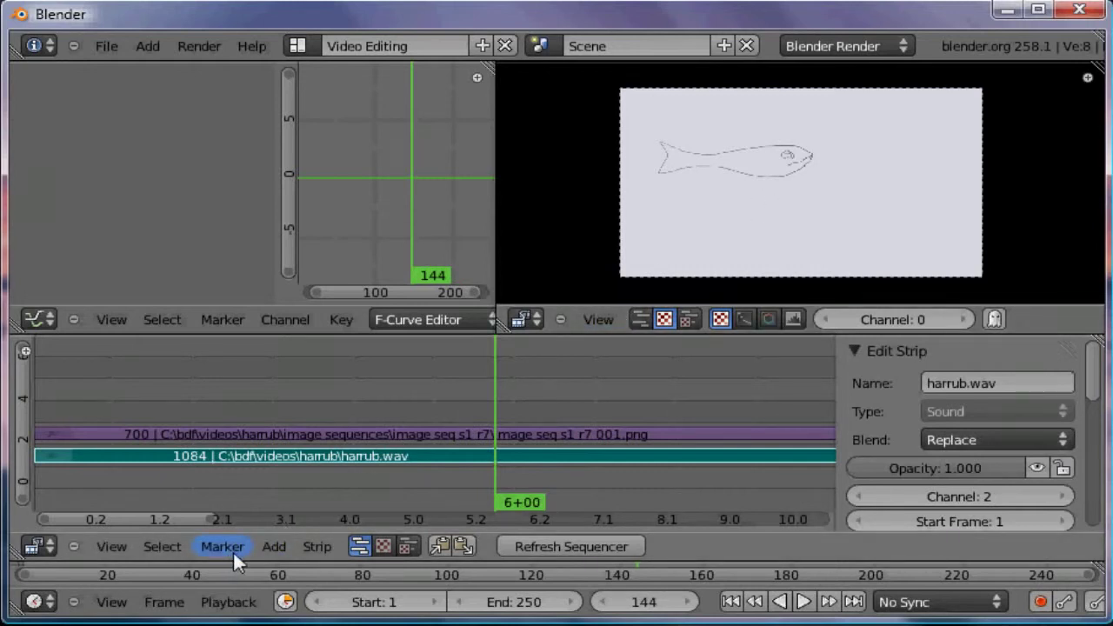
- Turn on Frame Dropping for playback and play the sequence from frame 54 to check the sync, stopping at frame 209
{"action": "left_click", "coordinate": [228, 601]}
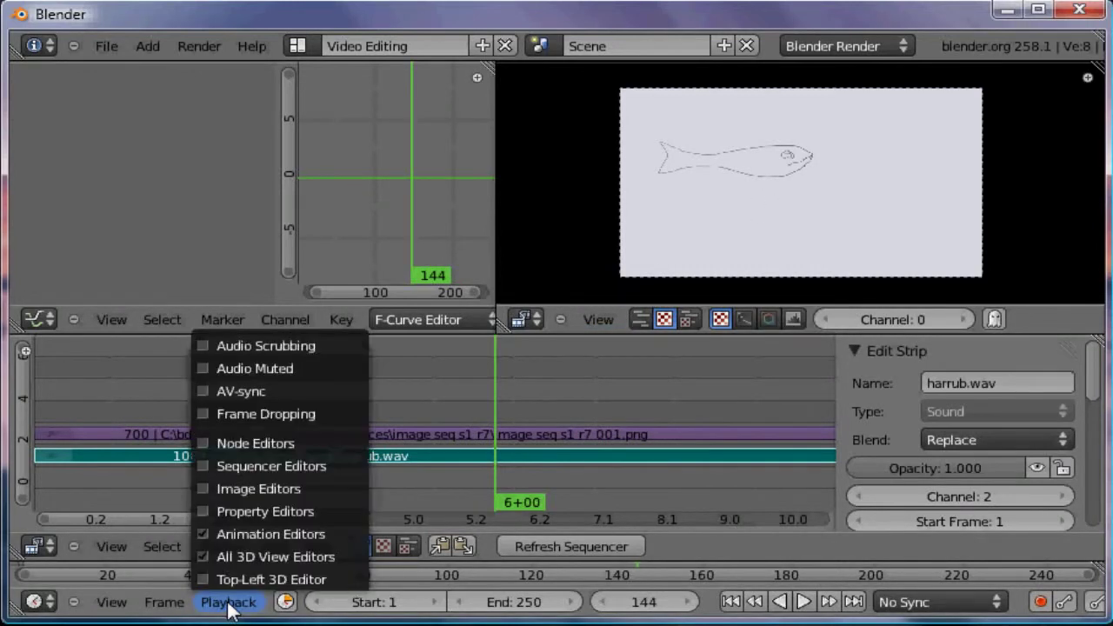
{"action": "left_click", "coordinate": [243, 416]}
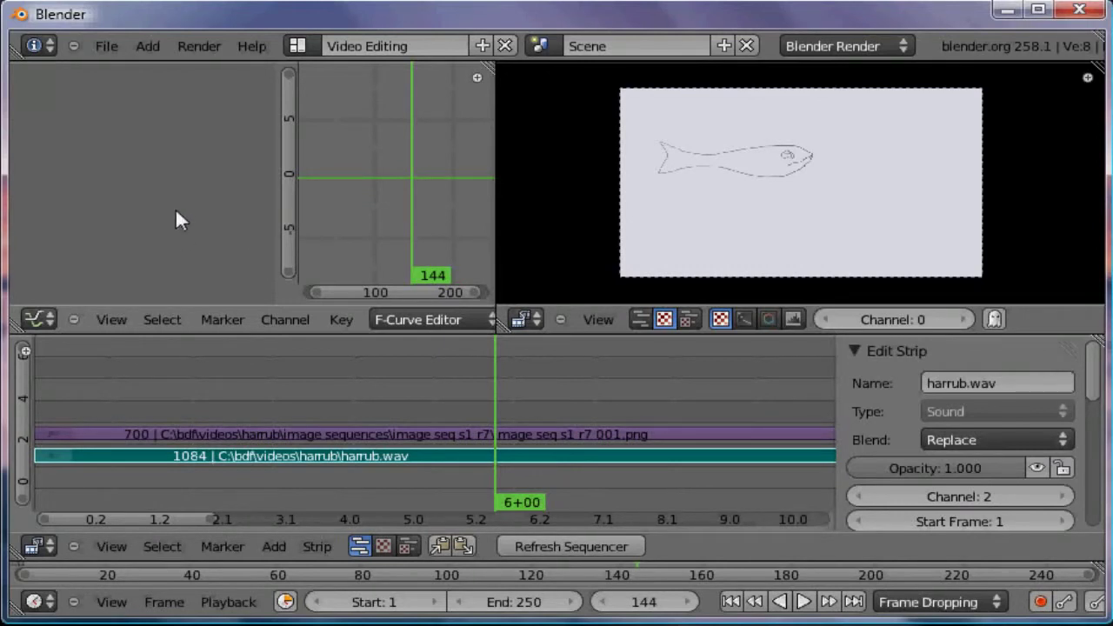
{"action": "left_click", "coordinate": [205, 405]}
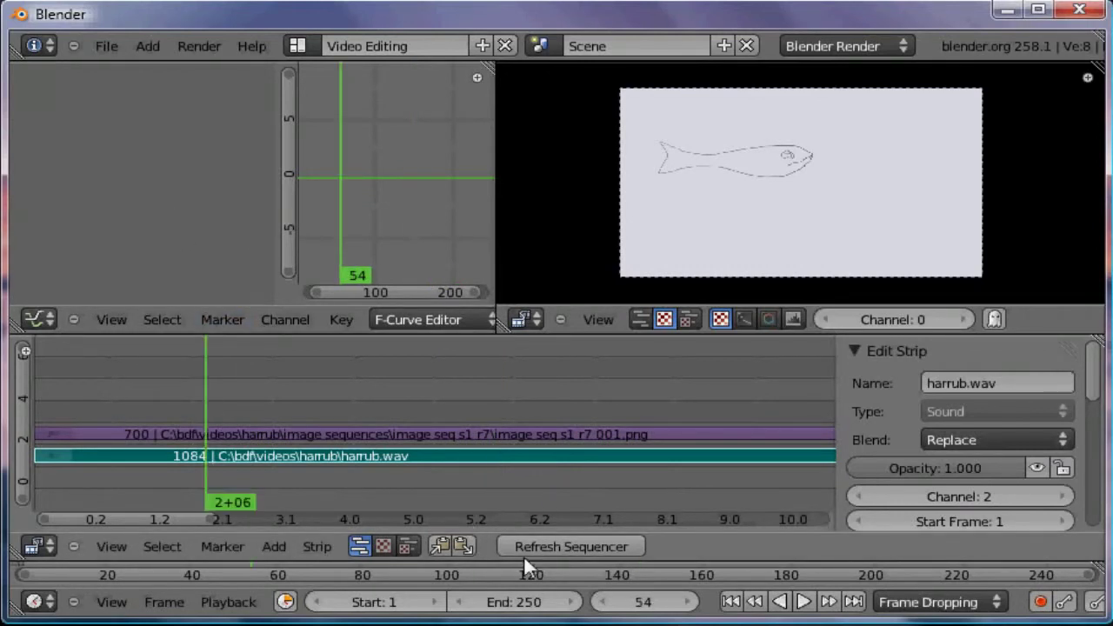
{"action": "left_click", "coordinate": [805, 603]}
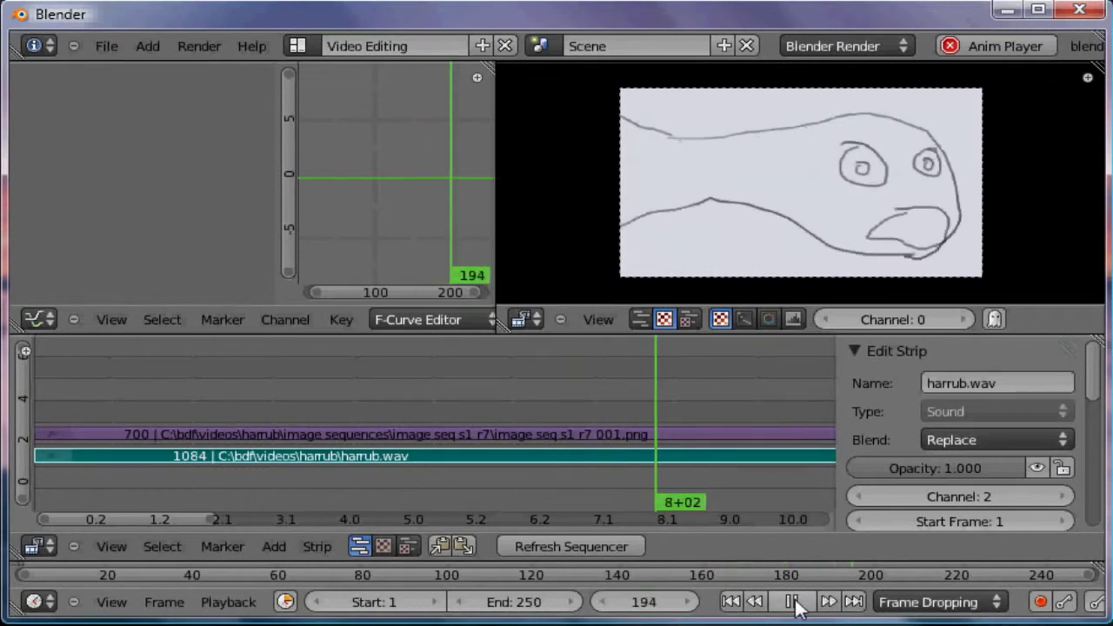
{"action": "left_click", "coordinate": [795, 602]}
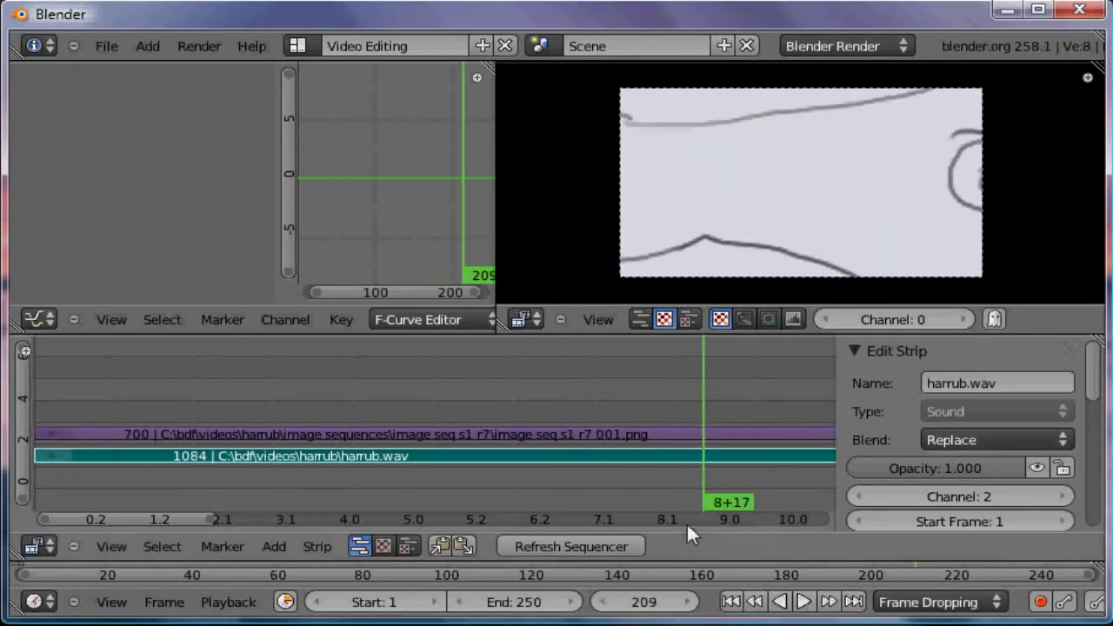
- Enable Audio Scrubbing and scrub through the strips, ending at frame 145
{"action": "left_click", "coordinate": [238, 601]}
{"action": "left_click", "coordinate": [261, 344]}
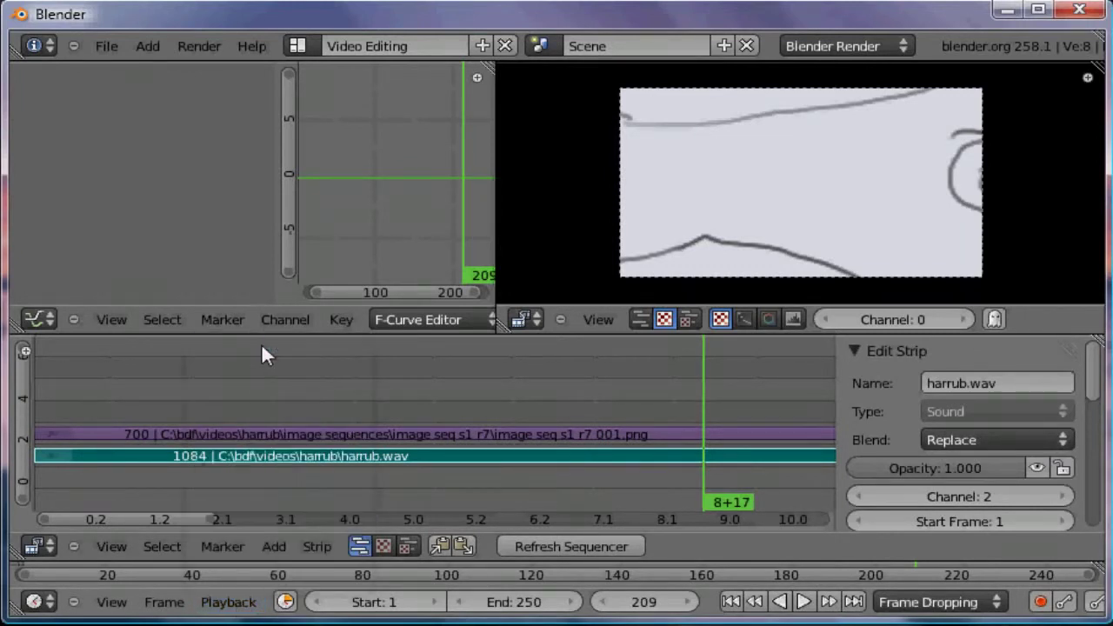
{"action": "left_click_drag", "start_coordinate": [359, 400], "coordinate": [499, 432]}
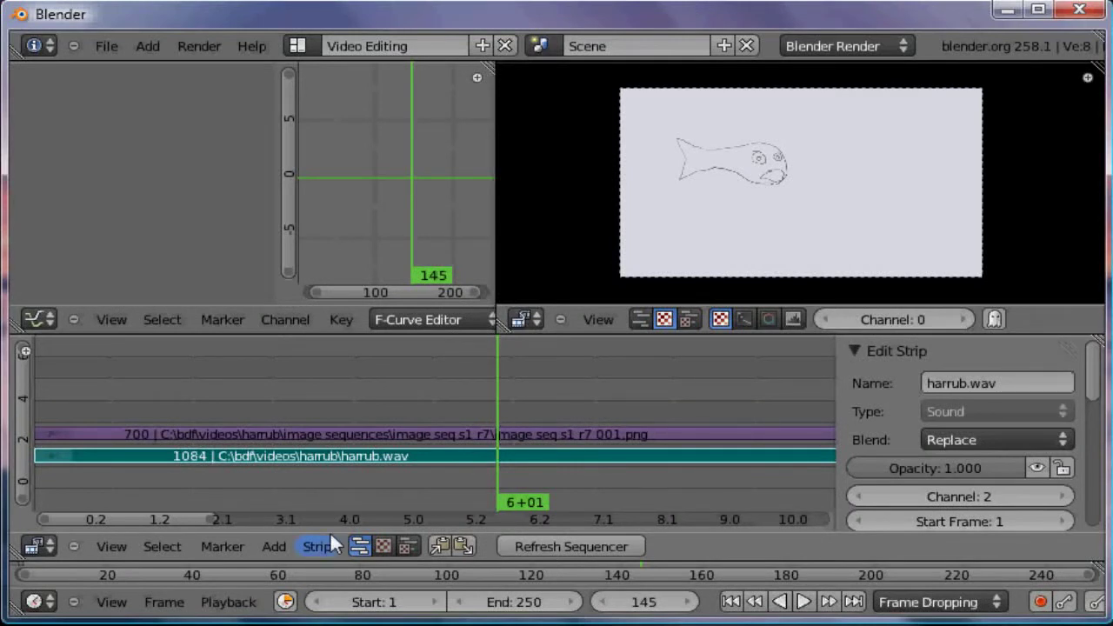
- Show all sequences, move the playhead to the image strip's last frame, and set the animation's end frame to 700
{"action": "left_click", "coordinate": [110, 548]}
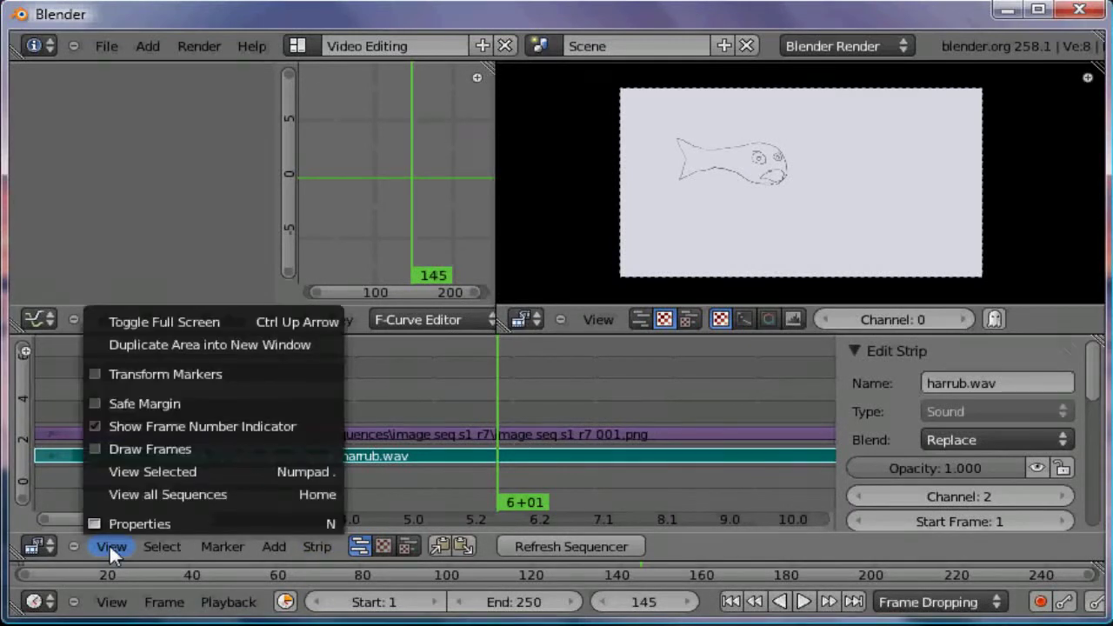
{"action": "left_click", "coordinate": [141, 494]}
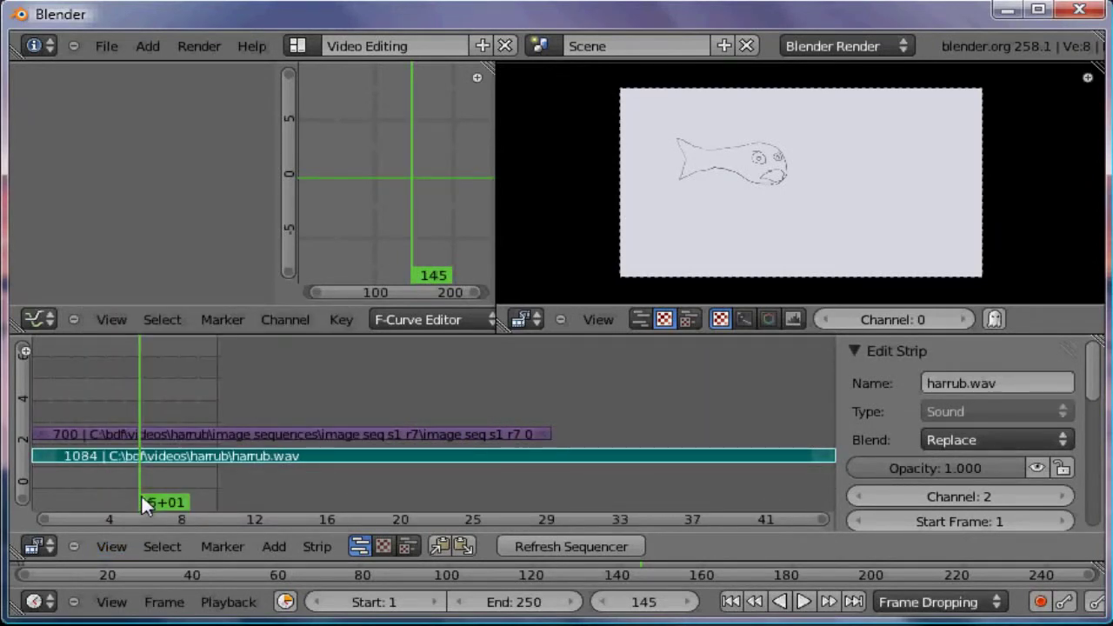
{"action": "left_click", "coordinate": [551, 485]}
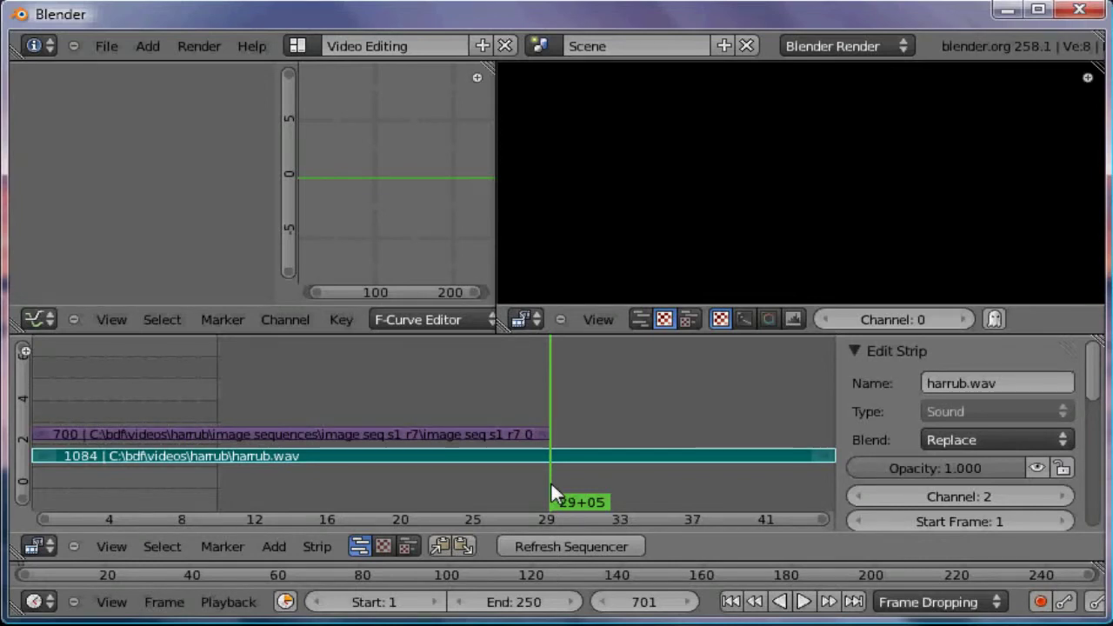
{"action": "key", "text": "Left"}
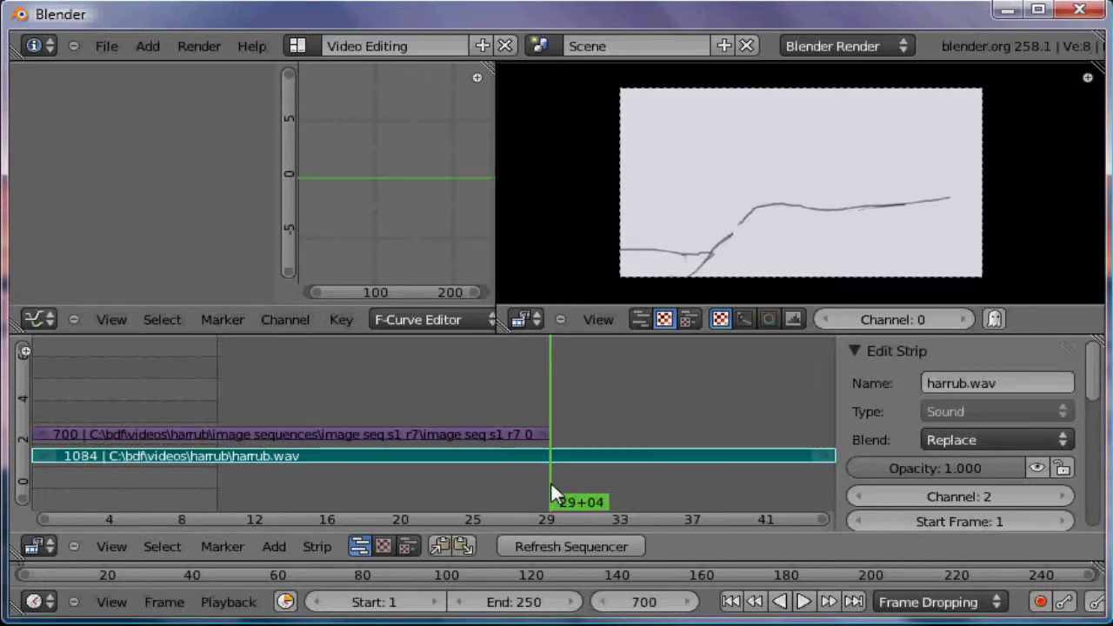
{"action": "left_click", "coordinate": [533, 606]}
{"action": "type", "text": "7"}
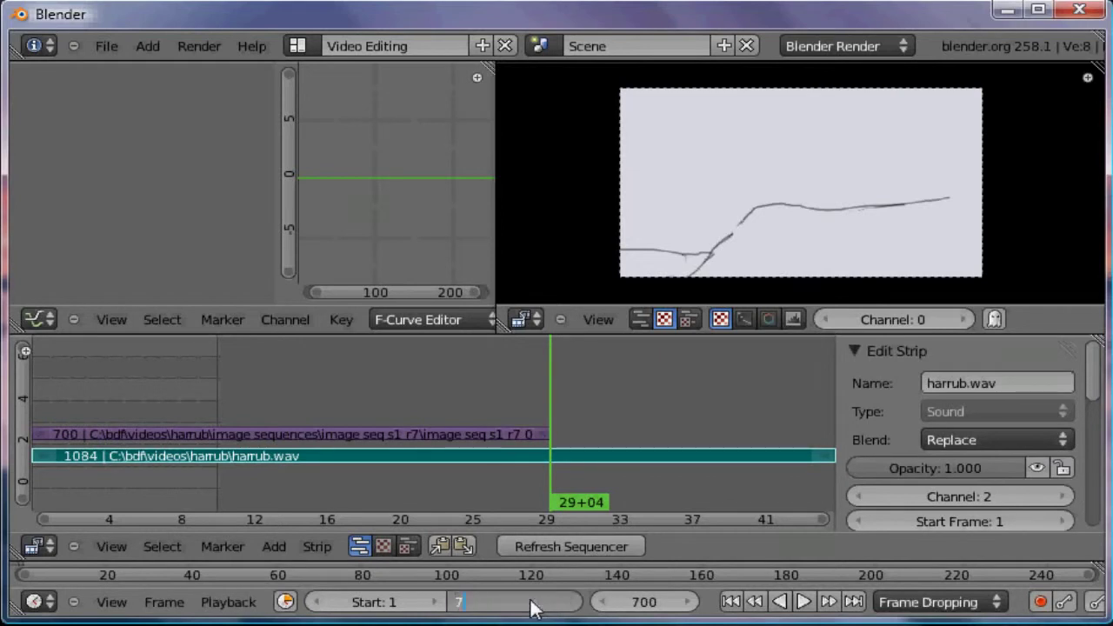
{"action": "type", "text": "00"}
{"action": "key", "text": "Return"}
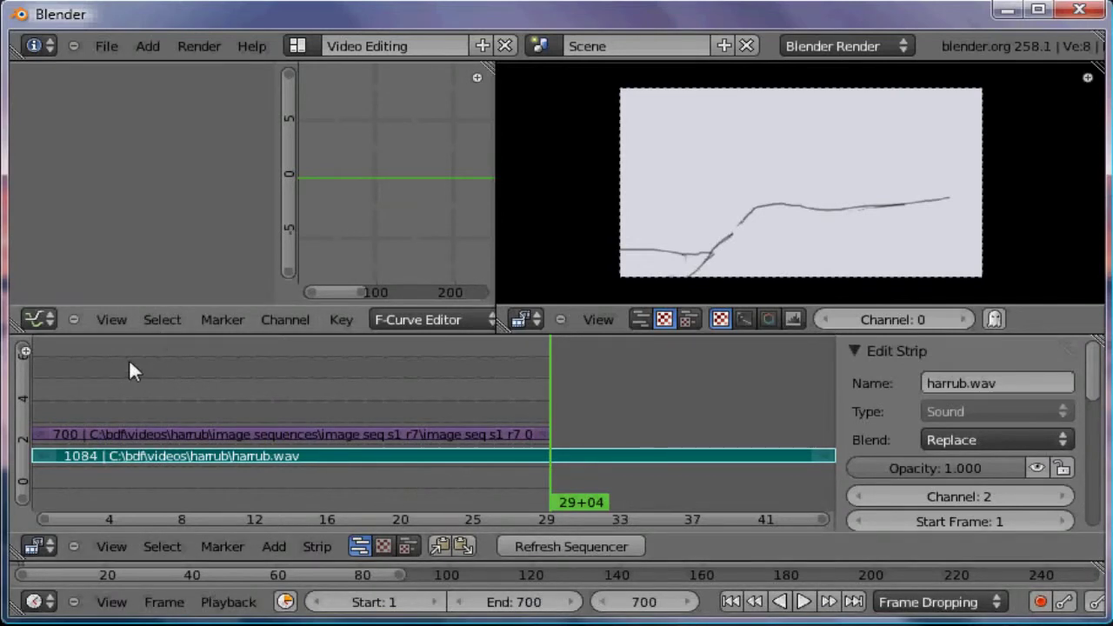
- Change the graph editor area to the Properties editor and apply the HDTV 720p render dimensions preset
{"action": "left_click", "coordinate": [49, 312]}
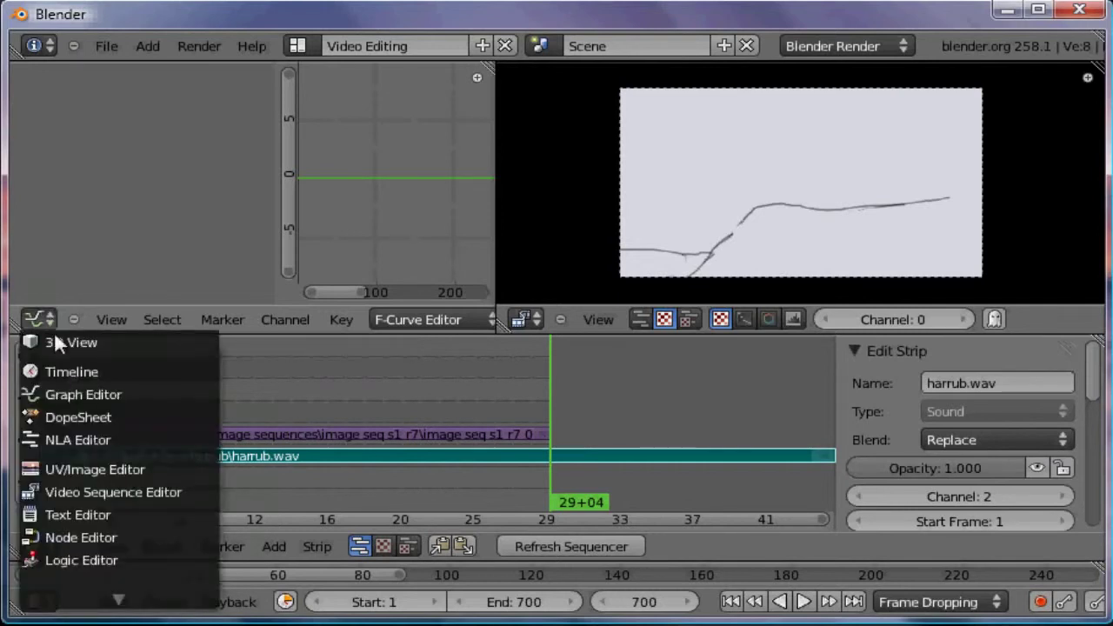
{"action": "mouse_move", "coordinate": [112, 592]}
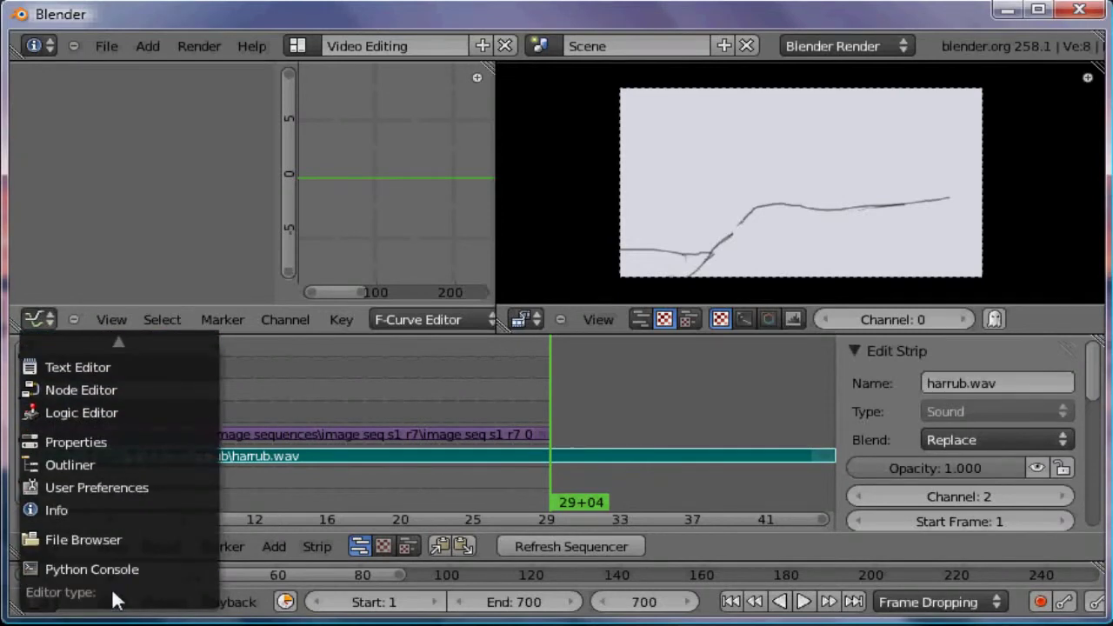
{"action": "left_click", "coordinate": [109, 442]}
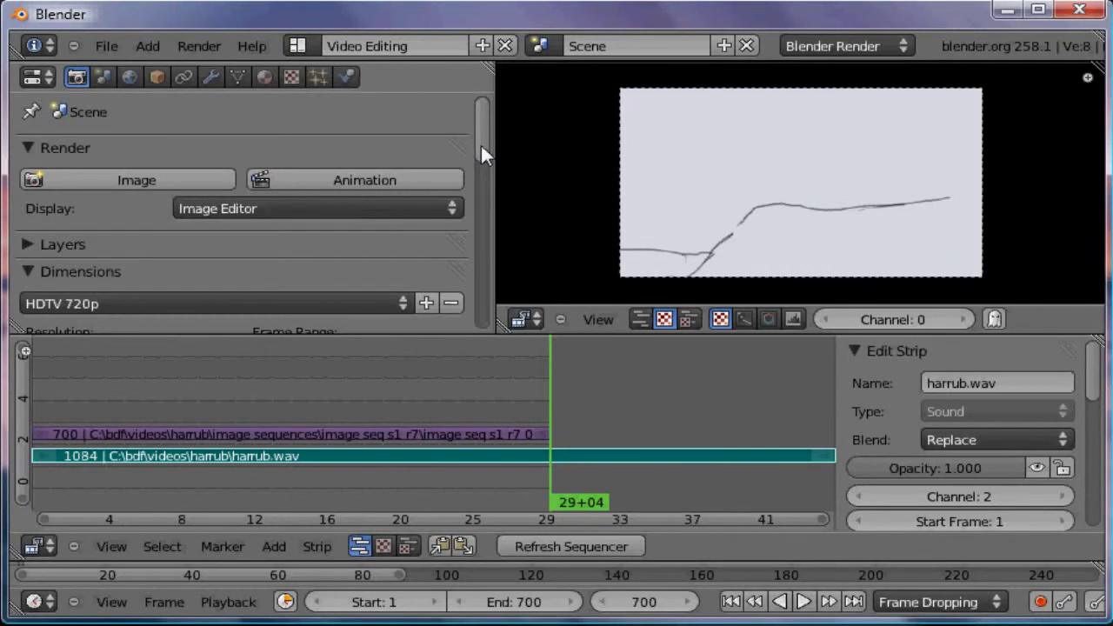
{"action": "left_click_drag", "start_coordinate": [481, 145], "coordinate": [478, 179]}
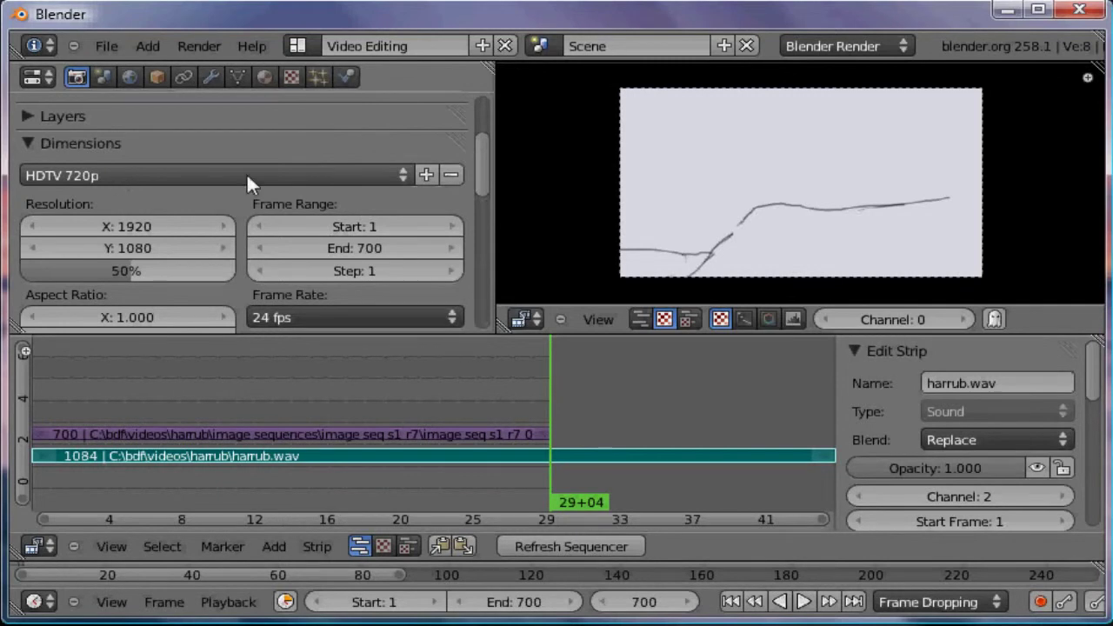
{"action": "left_click", "coordinate": [402, 175]}
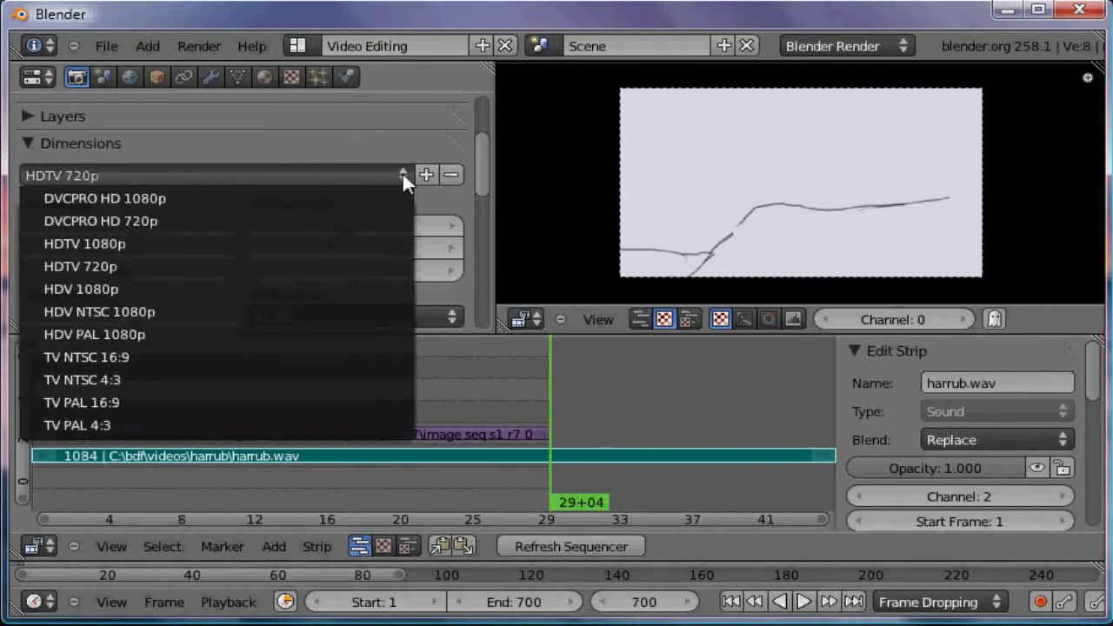
{"action": "left_click", "coordinate": [314, 266]}
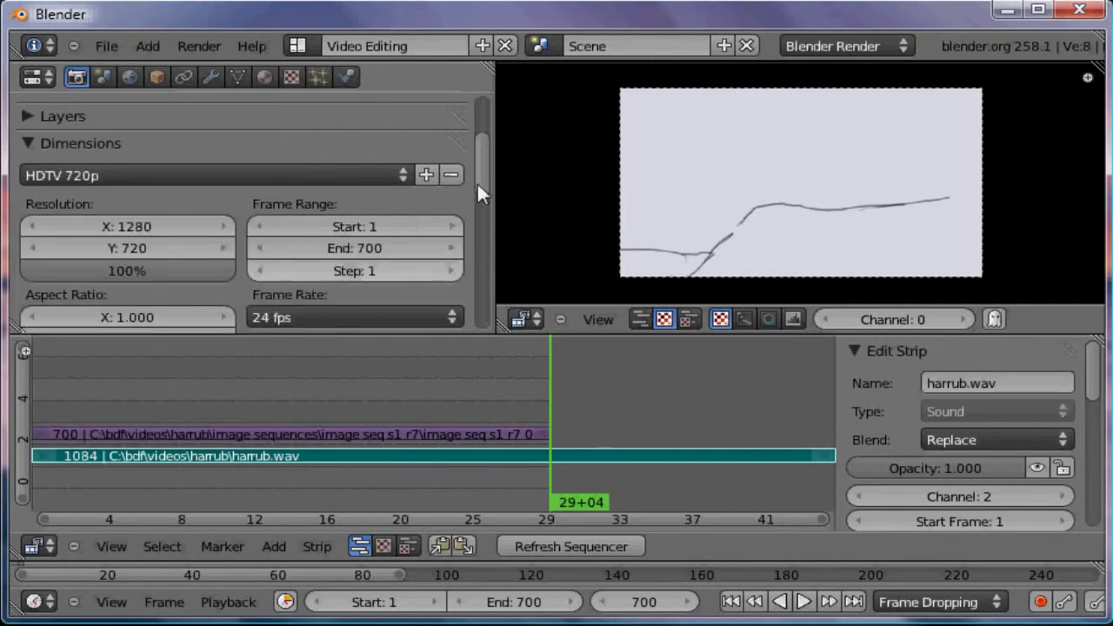
- Set the render output path to the "blender output" folder inside harrub
{"action": "left_click_drag", "start_coordinate": [479, 194], "coordinate": [478, 311]}
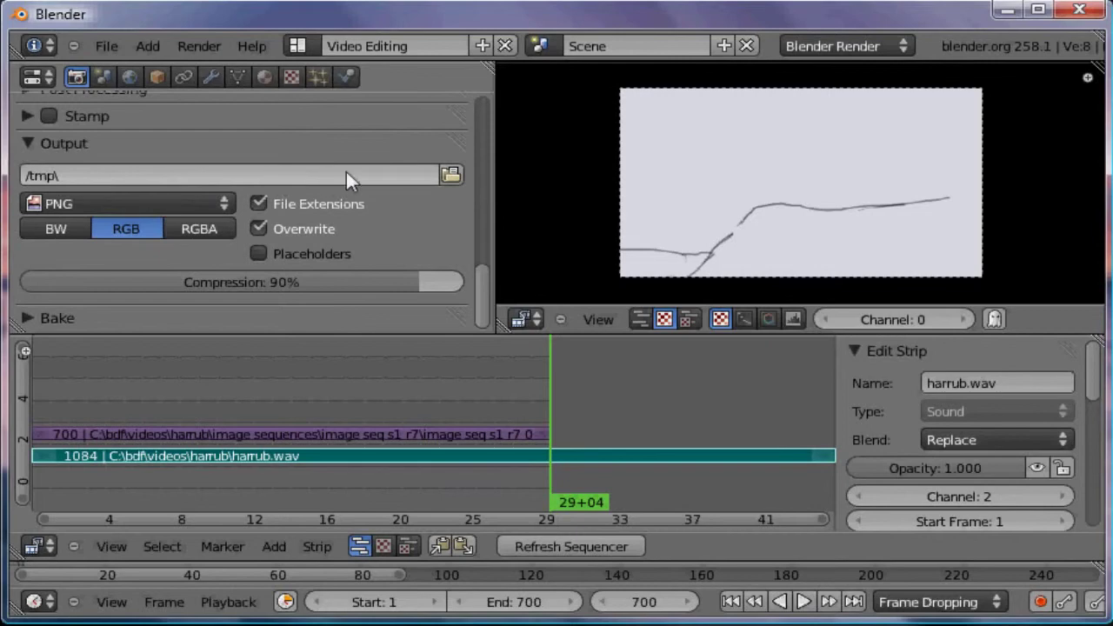
{"action": "left_click", "coordinate": [448, 175]}
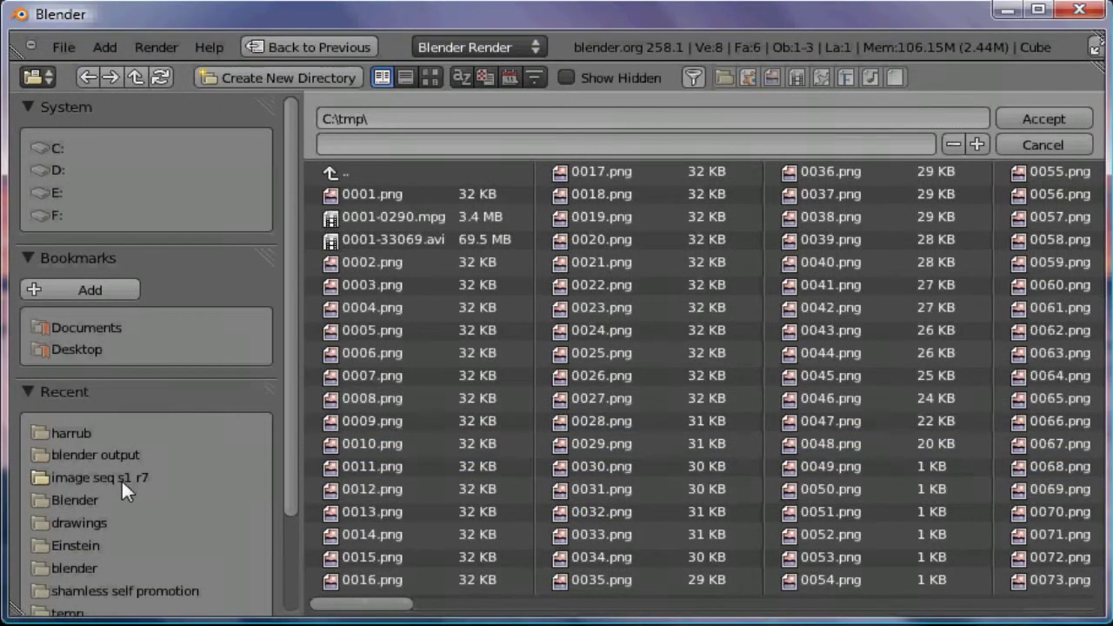
{"action": "left_click", "coordinate": [94, 434]}
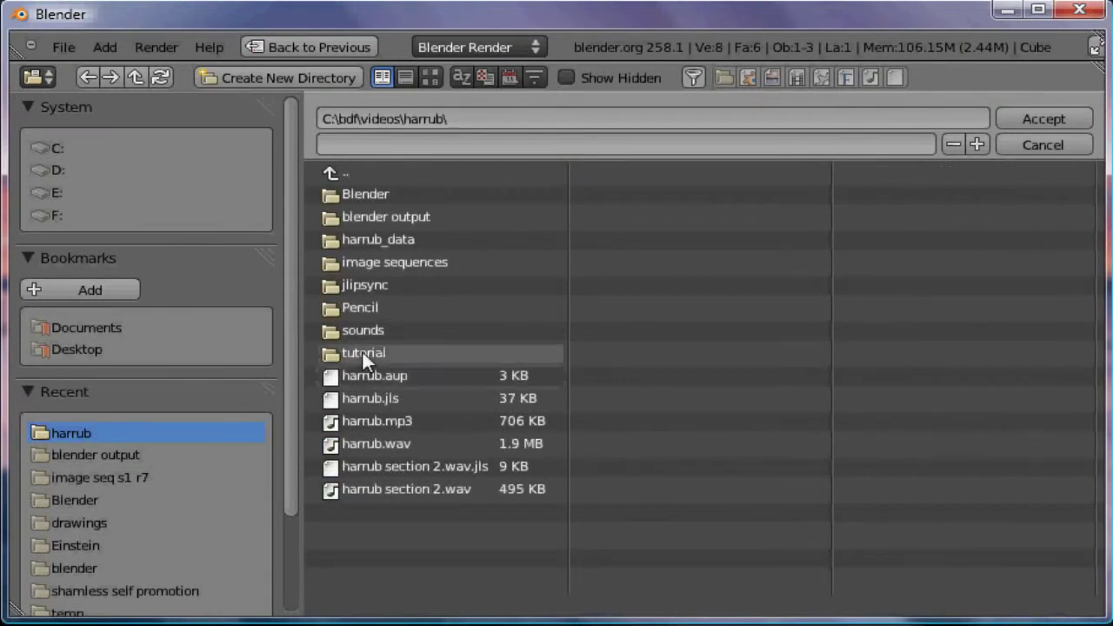
{"action": "left_click", "coordinate": [381, 220]}
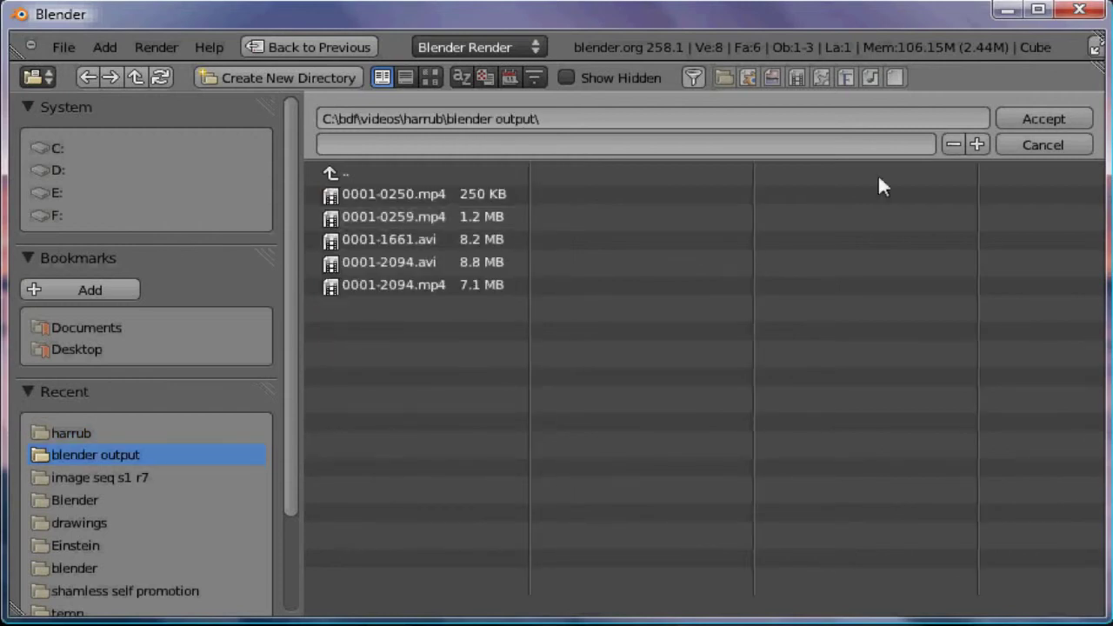
{"action": "left_click", "coordinate": [1045, 116]}
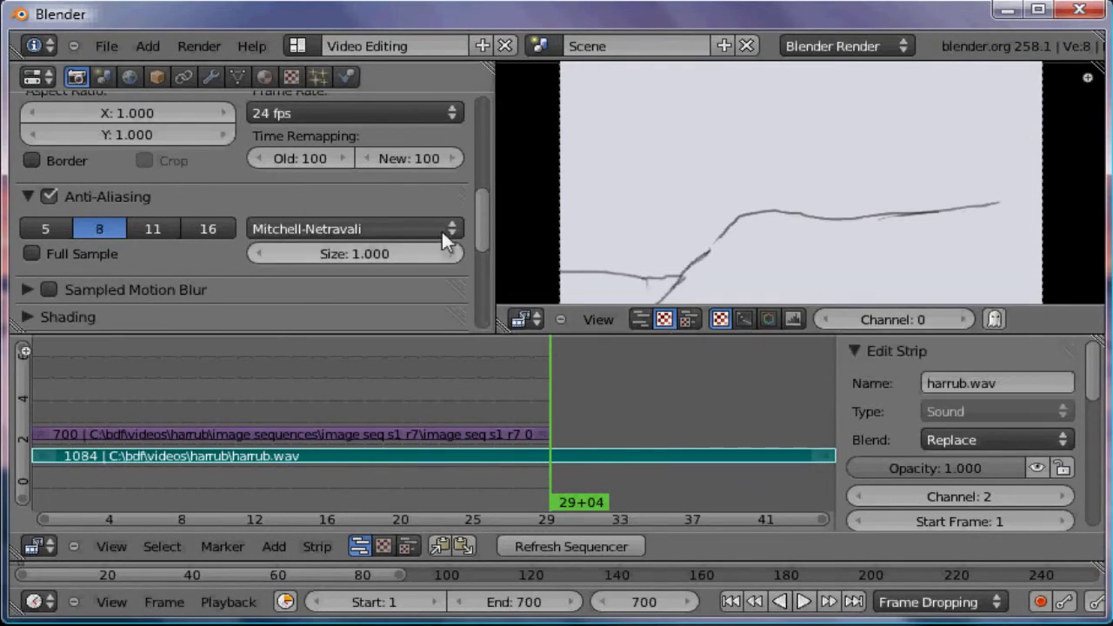
- Set the render output file format to the MPEG movie type
{"action": "left_click_drag", "start_coordinate": [479, 228], "coordinate": [478, 313]}
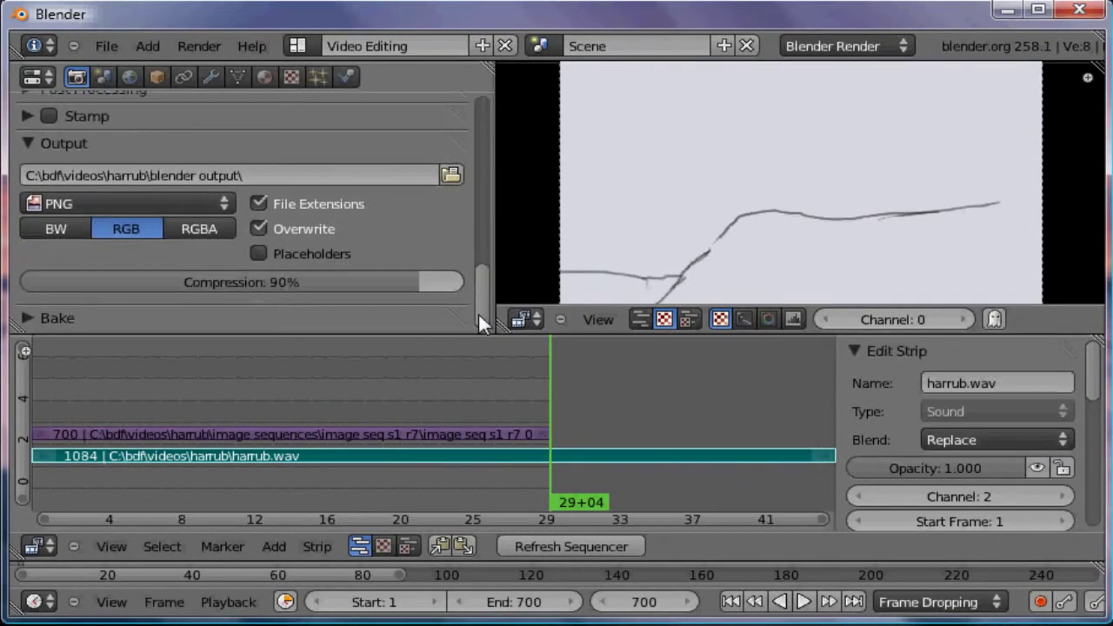
{"action": "left_click", "coordinate": [223, 207]}
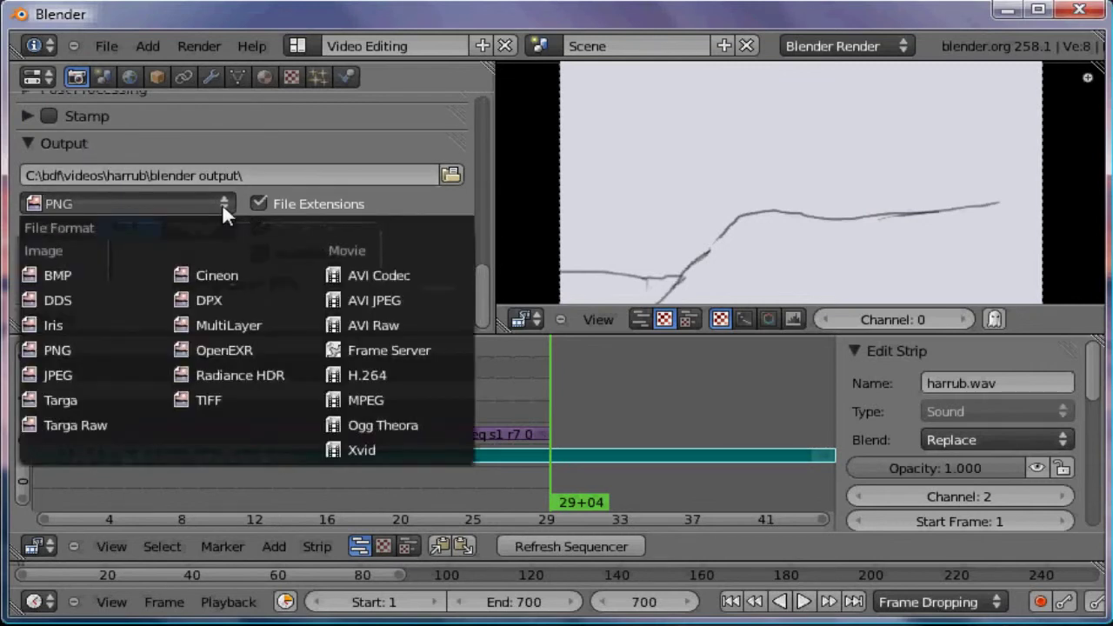
{"action": "left_click", "coordinate": [369, 401]}
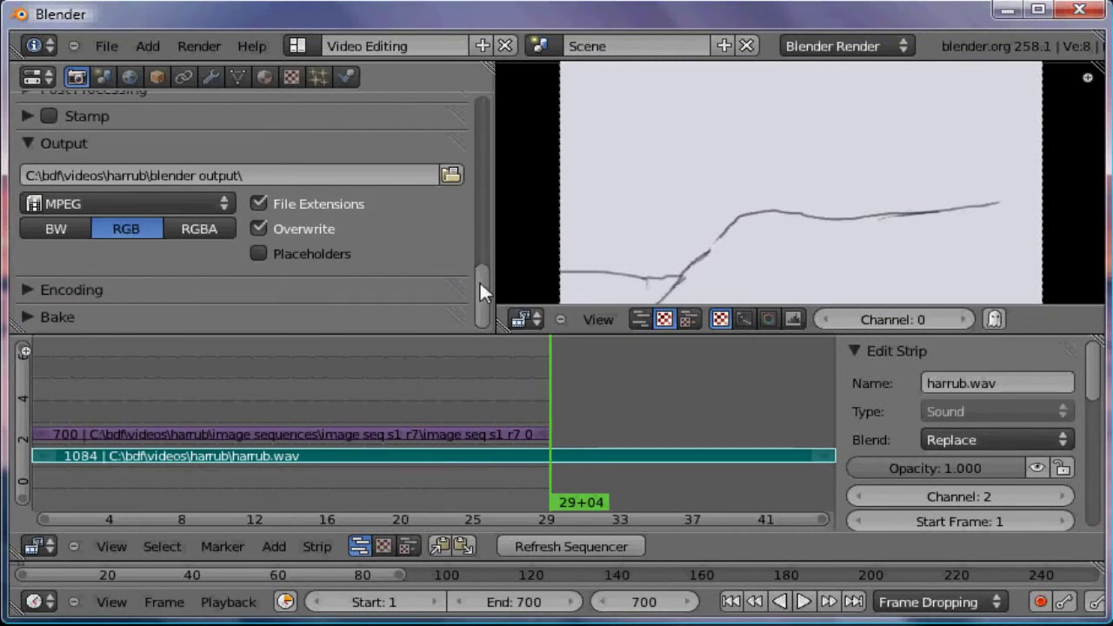
- Expand the Encoding settings and apply the H264 preset
{"action": "left_click", "coordinate": [27, 289]}
{"action": "left_click_drag", "start_coordinate": [483, 247], "coordinate": [482, 289]}
{"action": "scroll", "coordinate": [482, 287], "scroll_direction": "down", "scroll_amount": 2}
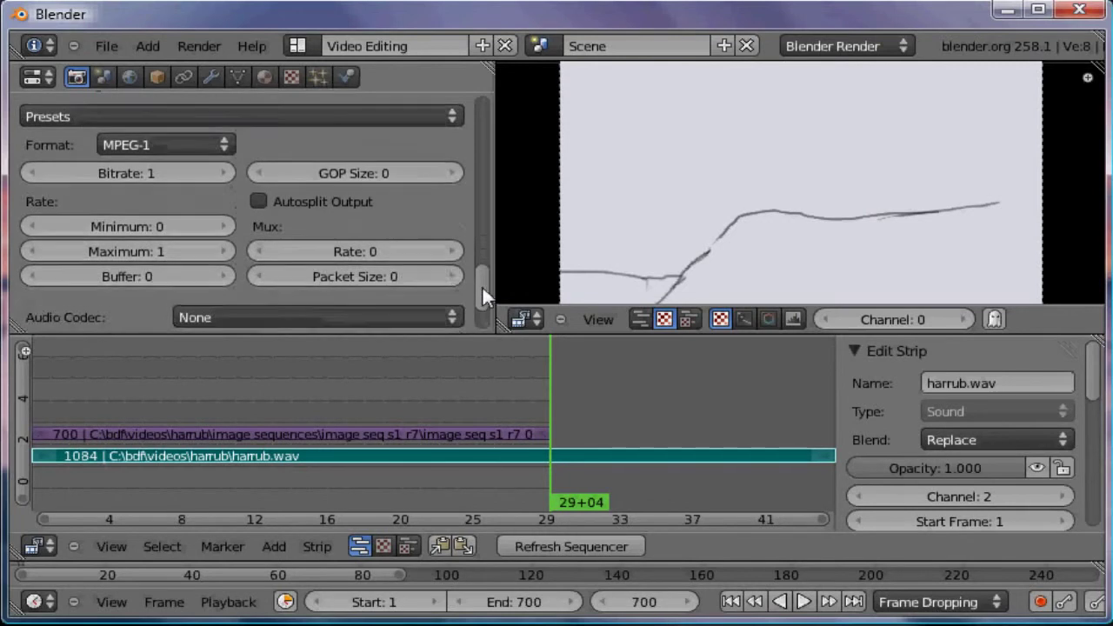
{"action": "scroll", "coordinate": [481, 282], "scroll_direction": "up", "scroll_amount": 3}
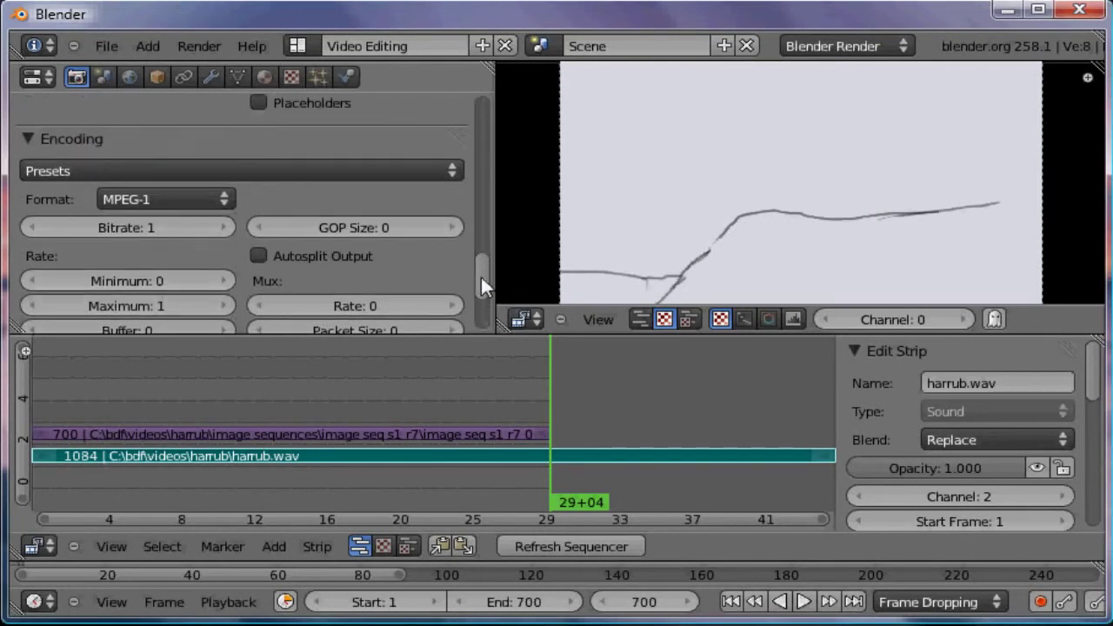
{"action": "left_click", "coordinate": [450, 167]}
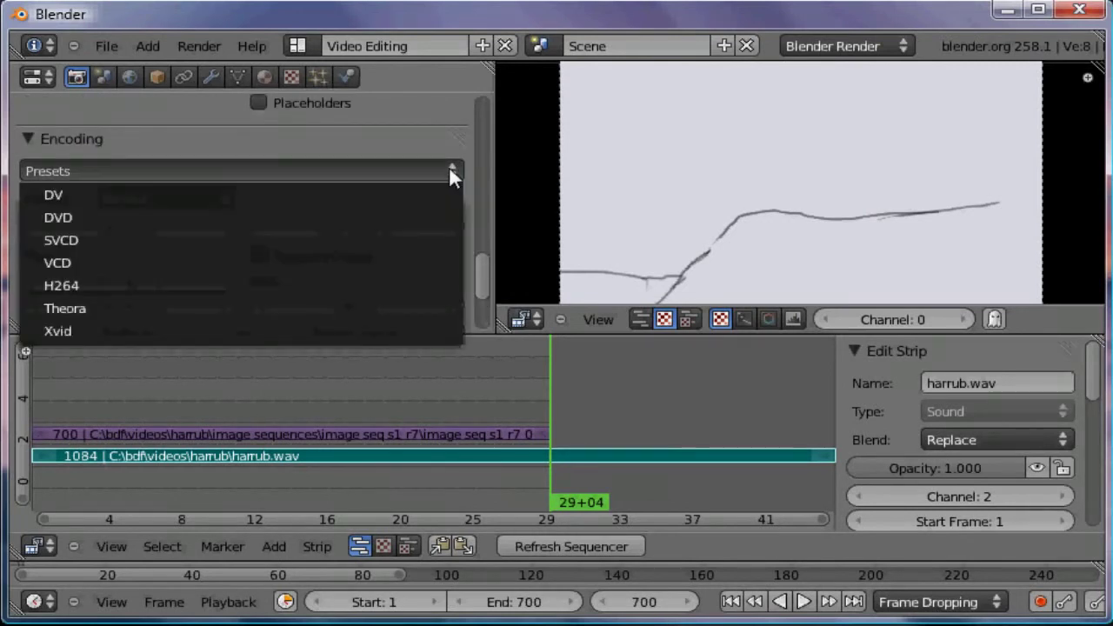
{"action": "left_click", "coordinate": [247, 284]}
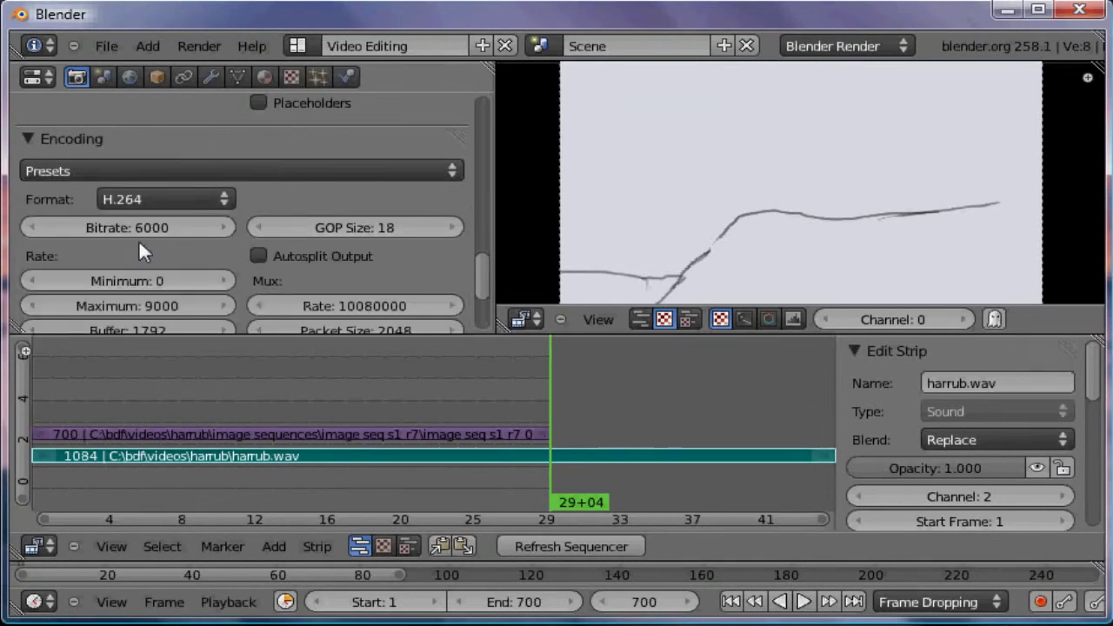
- Set the encoding container format to MPEG-4 and the audio codec to AAC
{"action": "scroll", "coordinate": [479, 279], "scroll_direction": "down", "scroll_amount": 1}
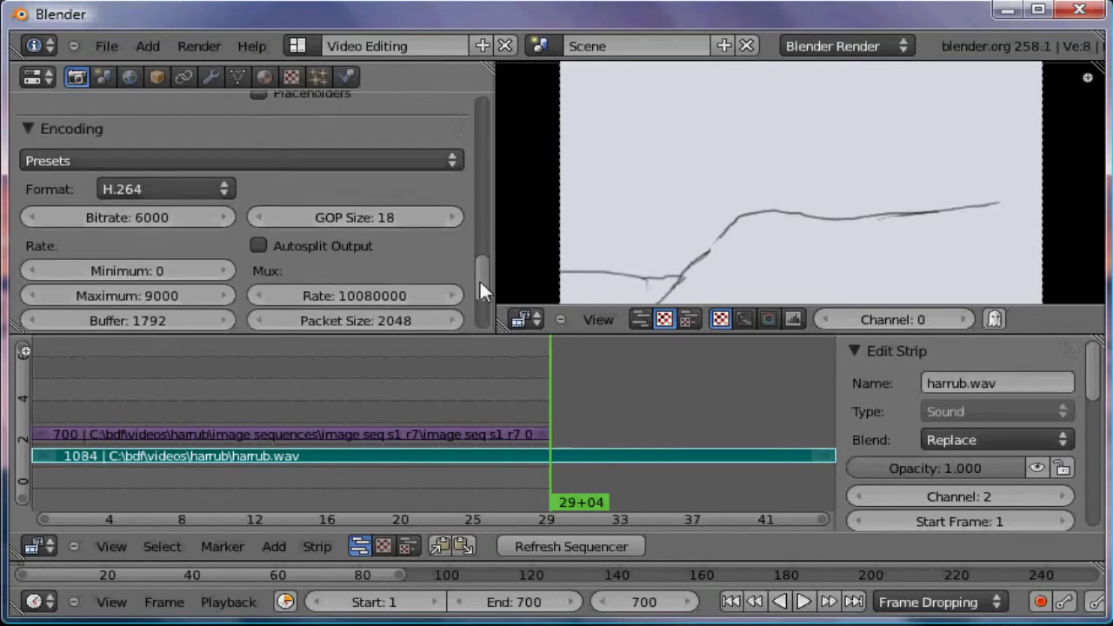
{"action": "scroll", "coordinate": [479, 279], "scroll_direction": "down", "scroll_amount": 2}
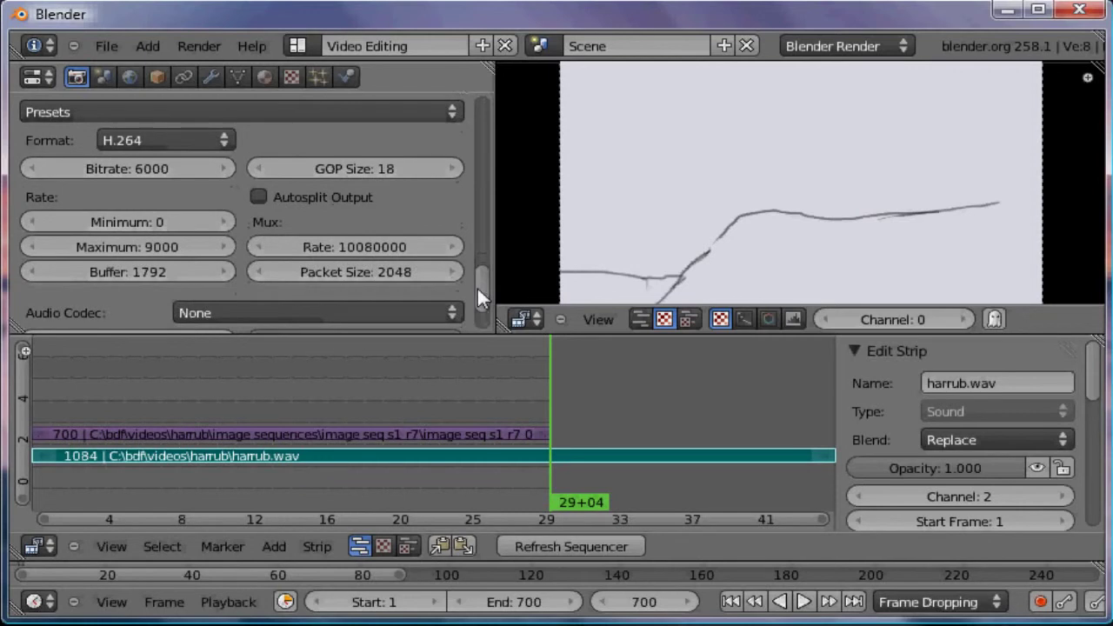
{"action": "left_click", "coordinate": [225, 144]}
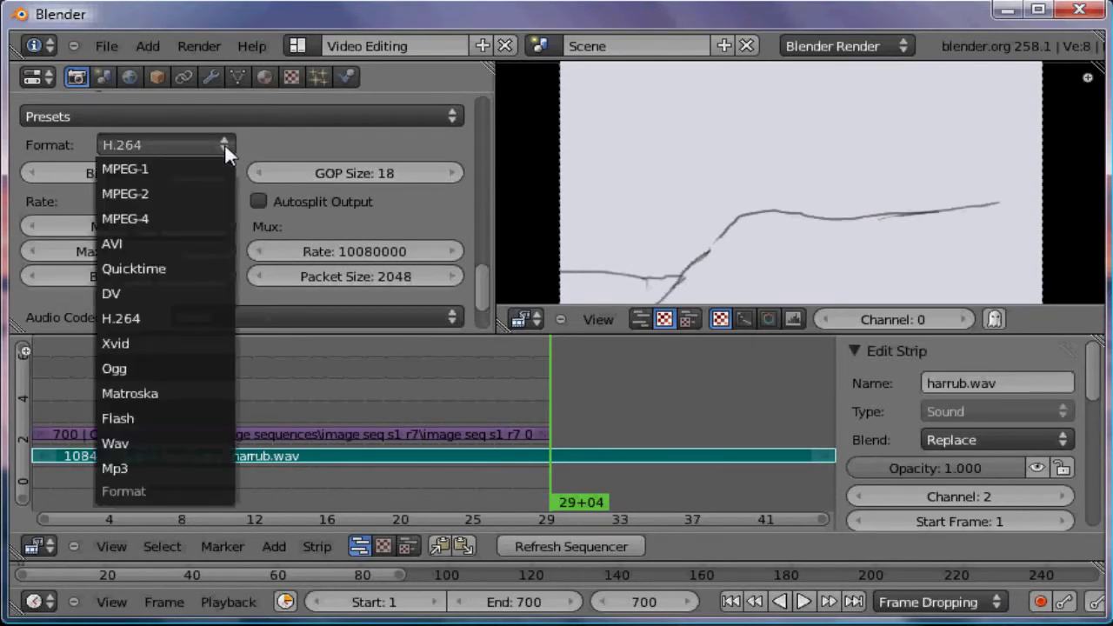
{"action": "left_click", "coordinate": [179, 218]}
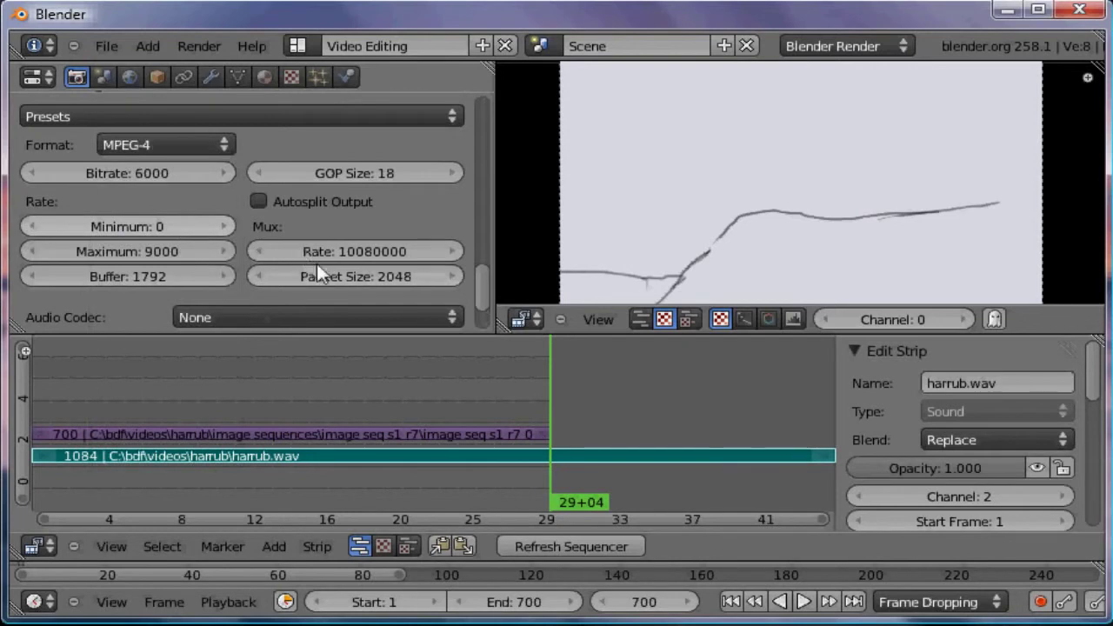
{"action": "left_click", "coordinate": [453, 318]}
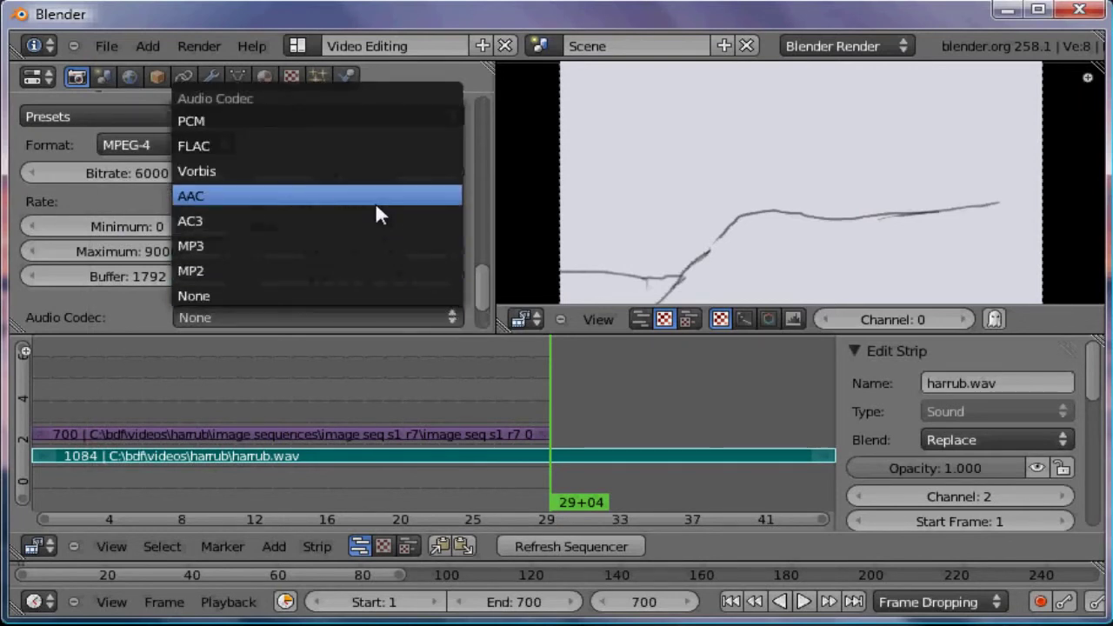
{"action": "left_click", "coordinate": [376, 209]}
- Start rendering the full animation to the output video
{"action": "left_click_drag", "start_coordinate": [478, 290], "coordinate": [480, 119]}
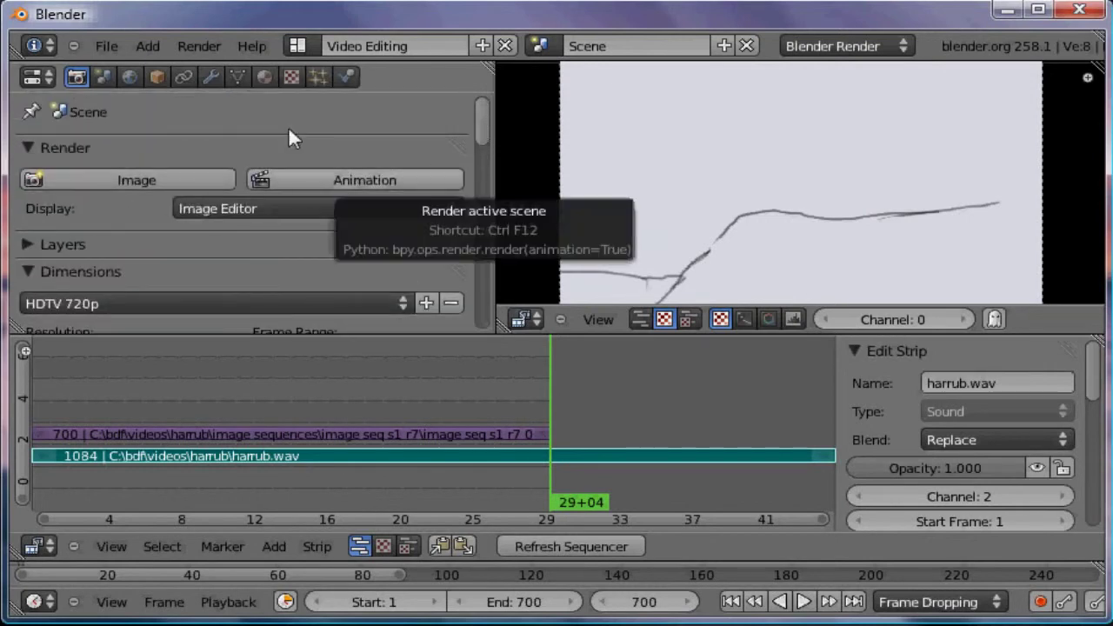
{"action": "left_click", "coordinate": [192, 45]}
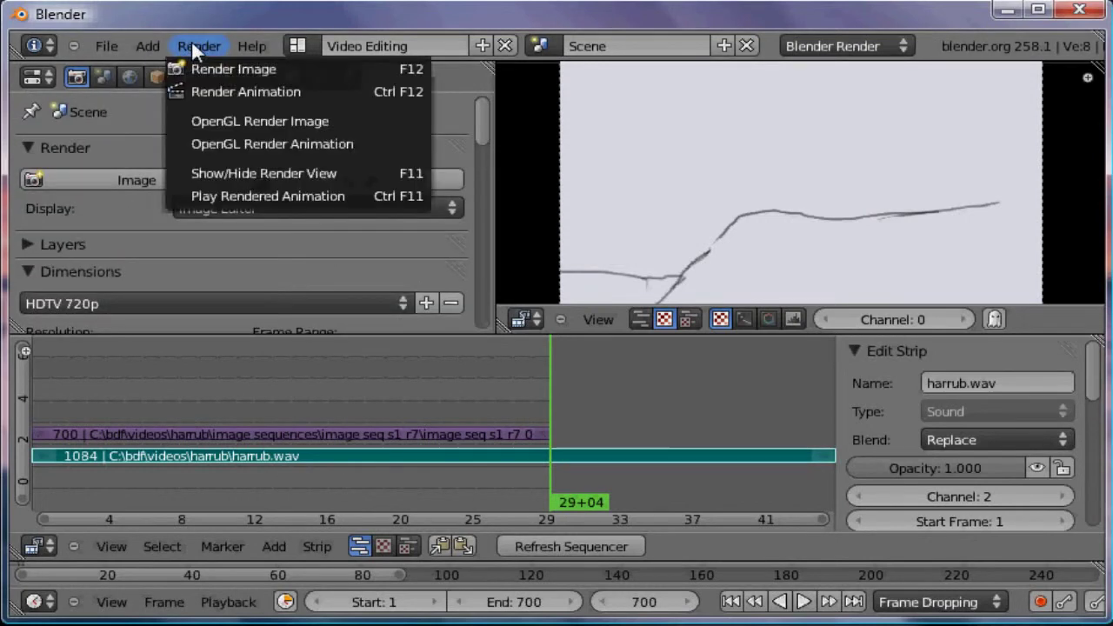
{"action": "left_click", "coordinate": [240, 85]}
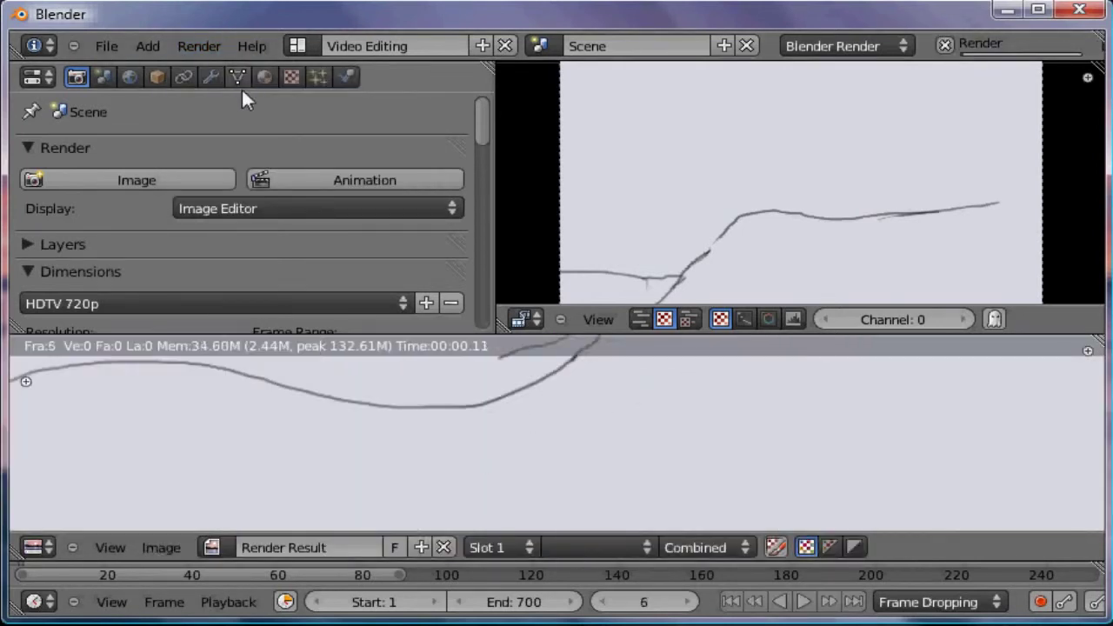